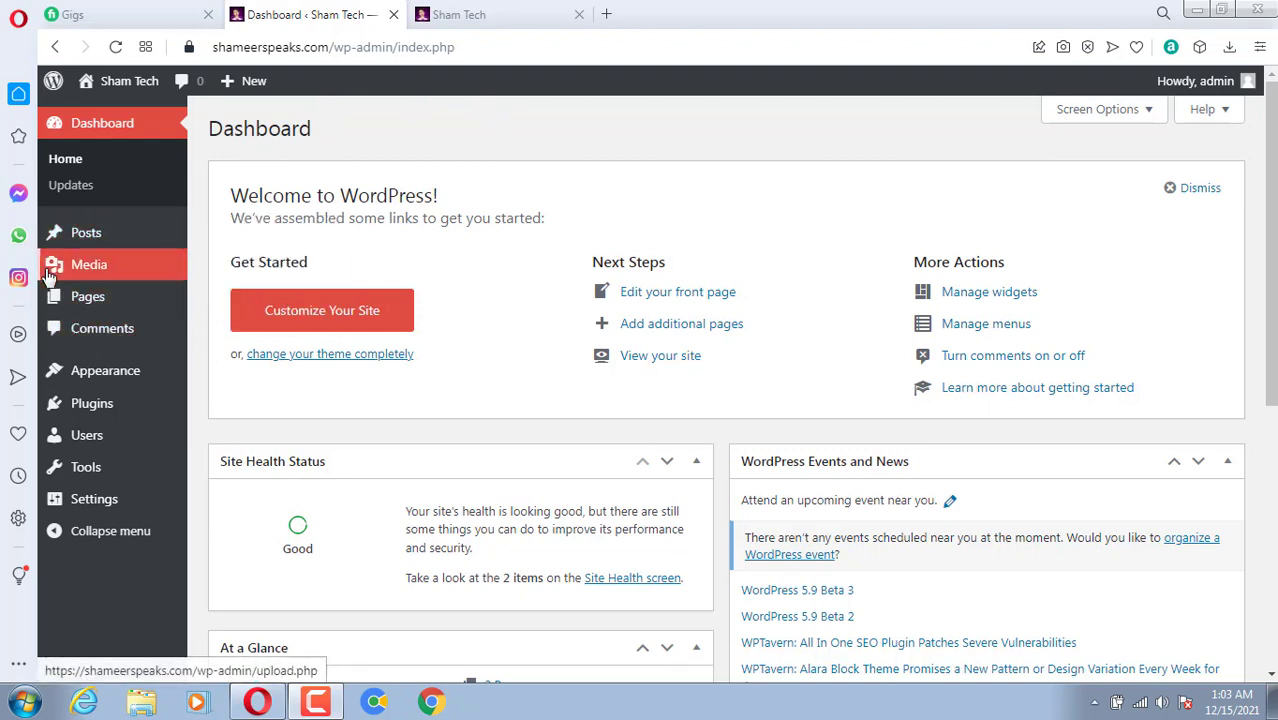
# Step: Examine the live Sham Tech site's home page, including its post listing, sidebar widgets and footer
pyautogui.click(88, 236)
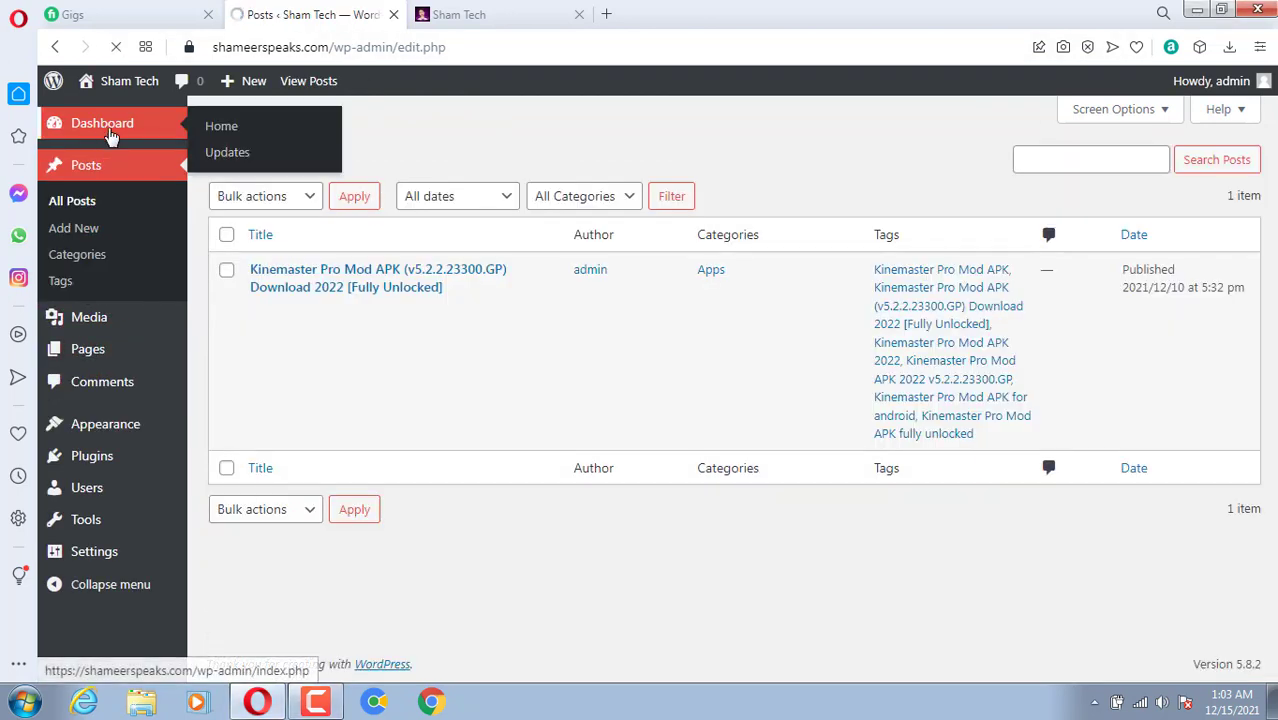
pyautogui.click(108, 133)
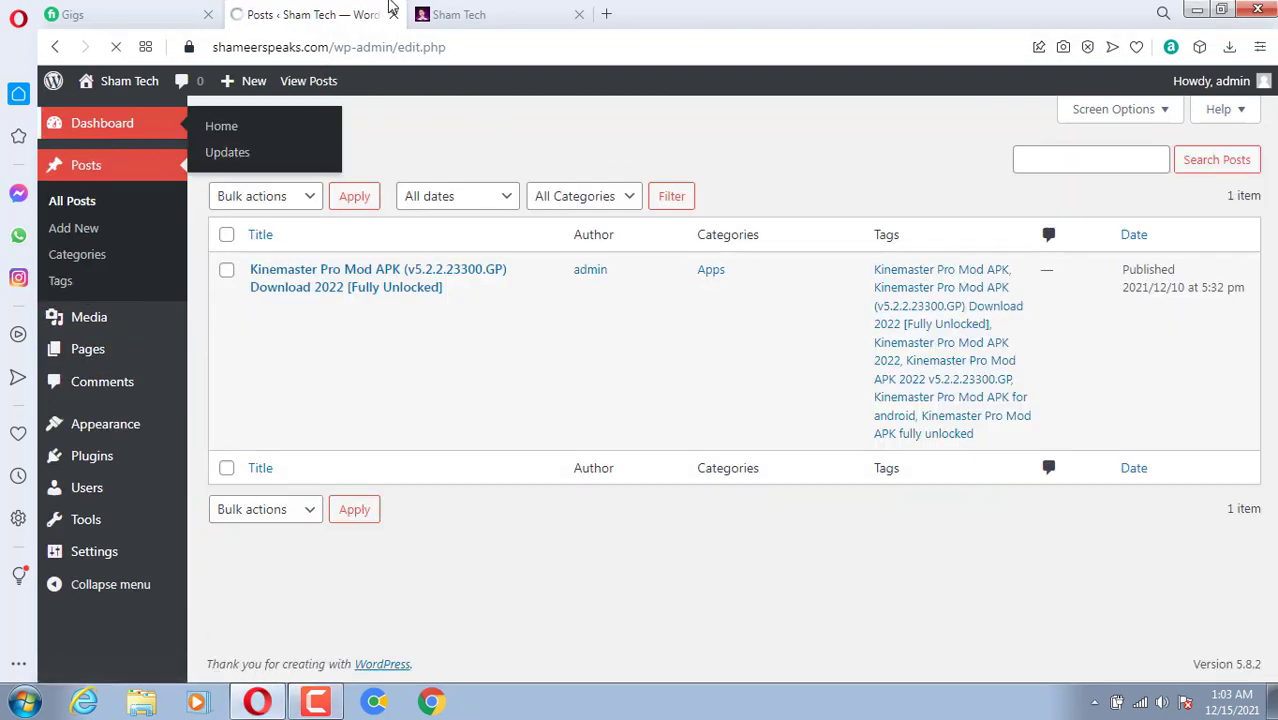
pyautogui.click(470, 12)
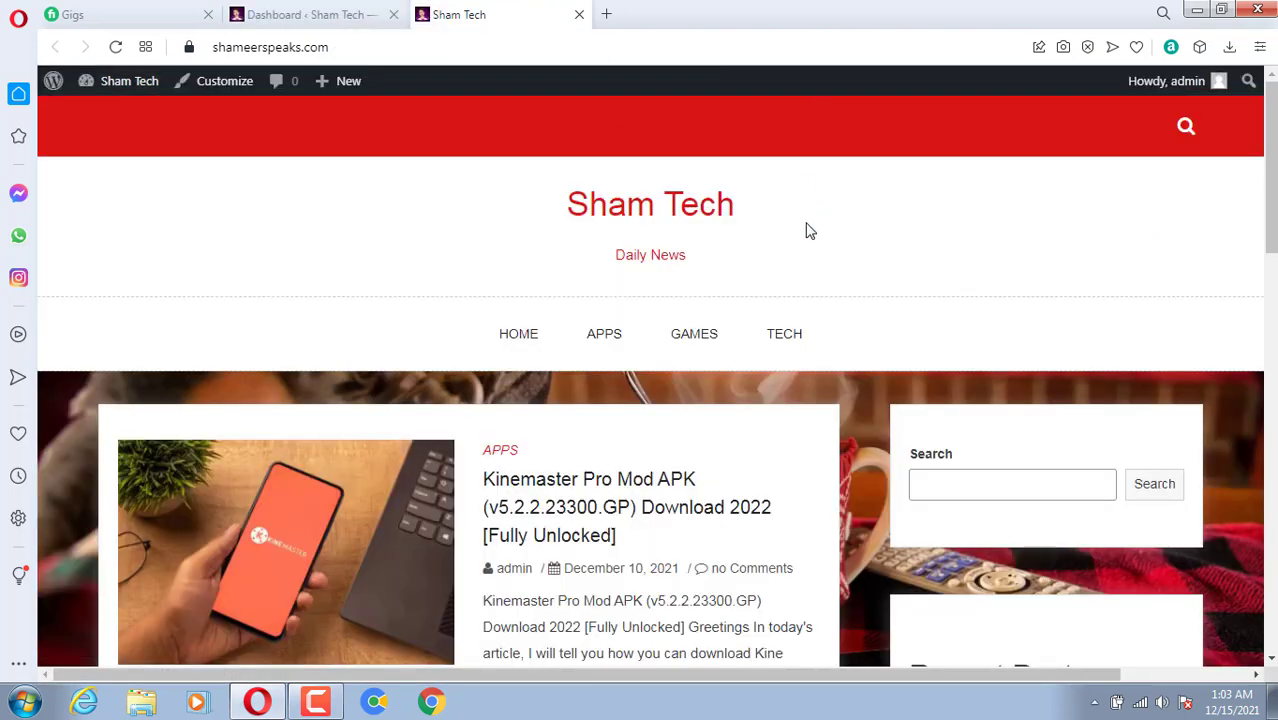
pyautogui.scroll(-4, 822, 274)
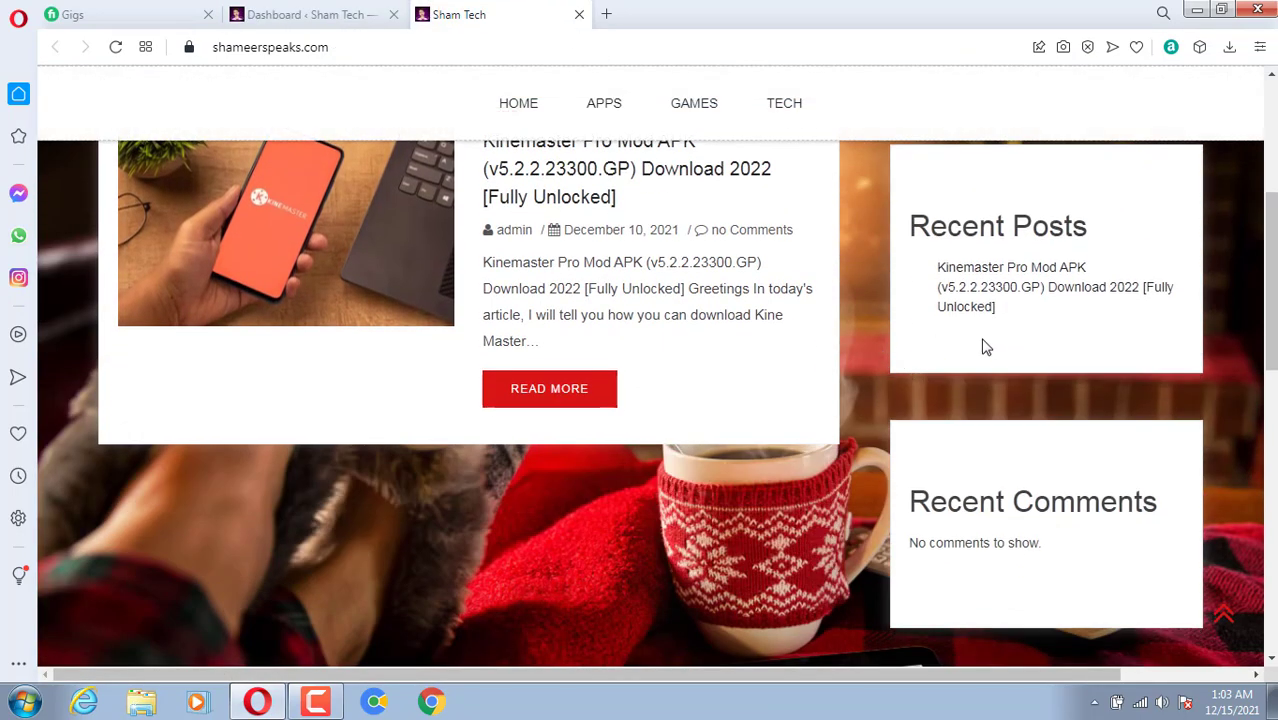
pyautogui.scroll(-1, 985, 348)
pyautogui.scroll(-2, 1025, 390)
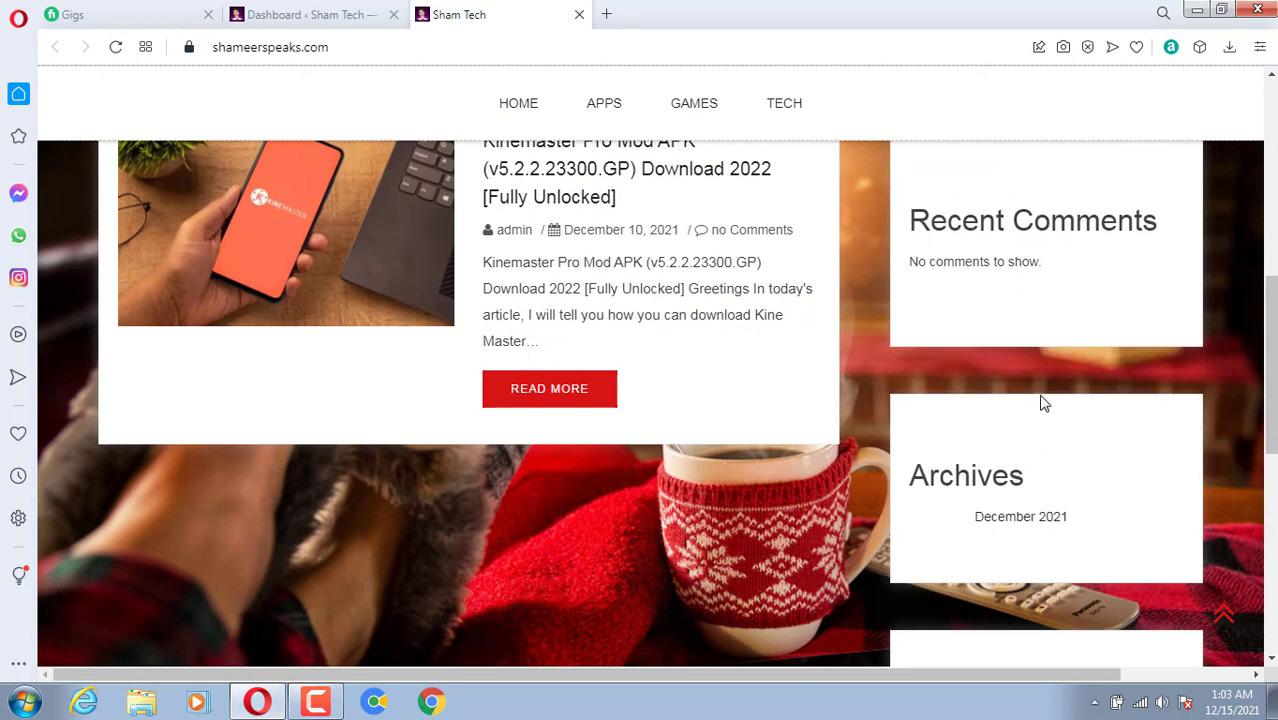
pyautogui.scroll(-3, 1044, 400)
pyautogui.scroll(-1, 1098, 410)
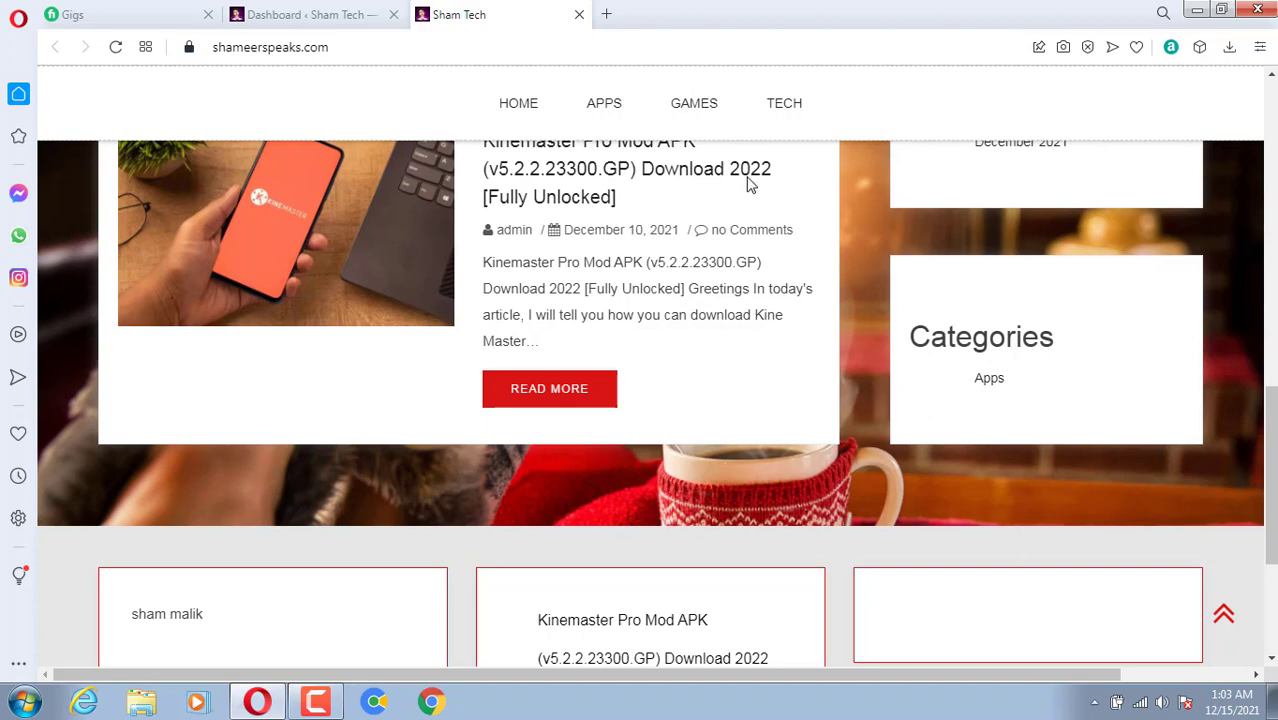
pyautogui.scroll(3, 640, 208)
pyautogui.scroll(5, 641, 211)
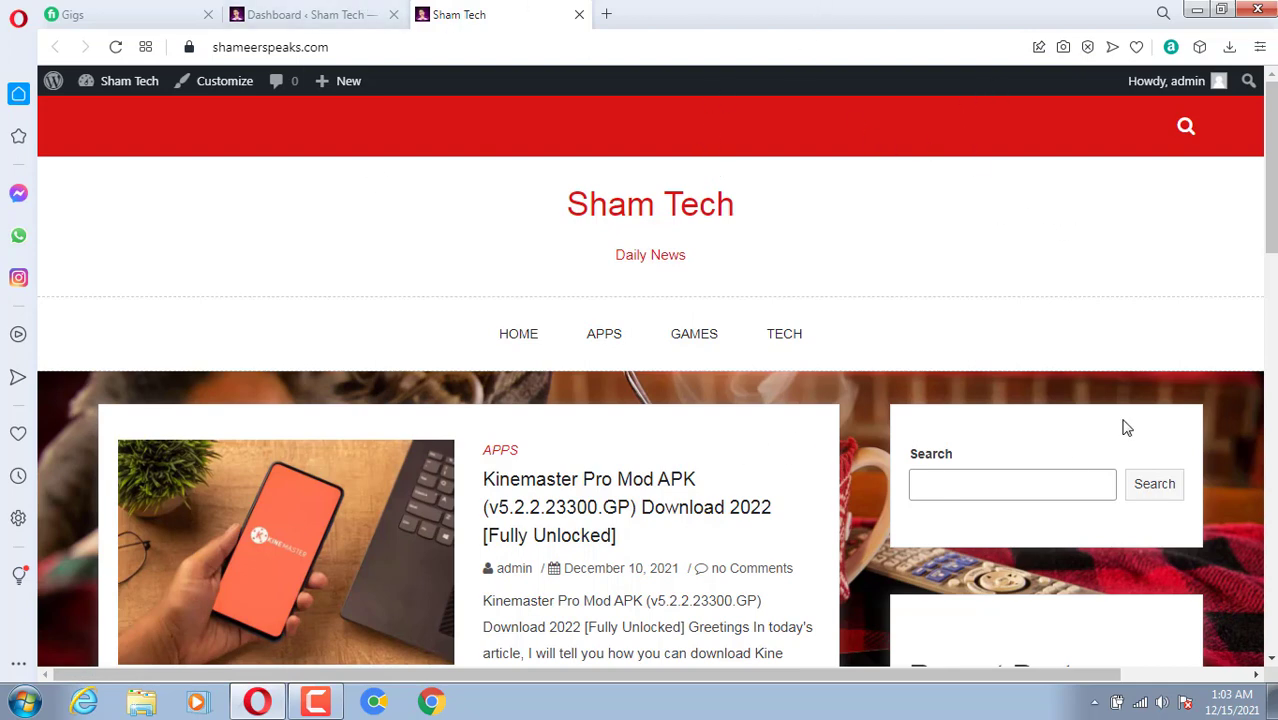
# Step: Open the Kinemaster Pro Mod APK post for editing and review its categories, tags, featured image and content
pyautogui.click(250, 15)
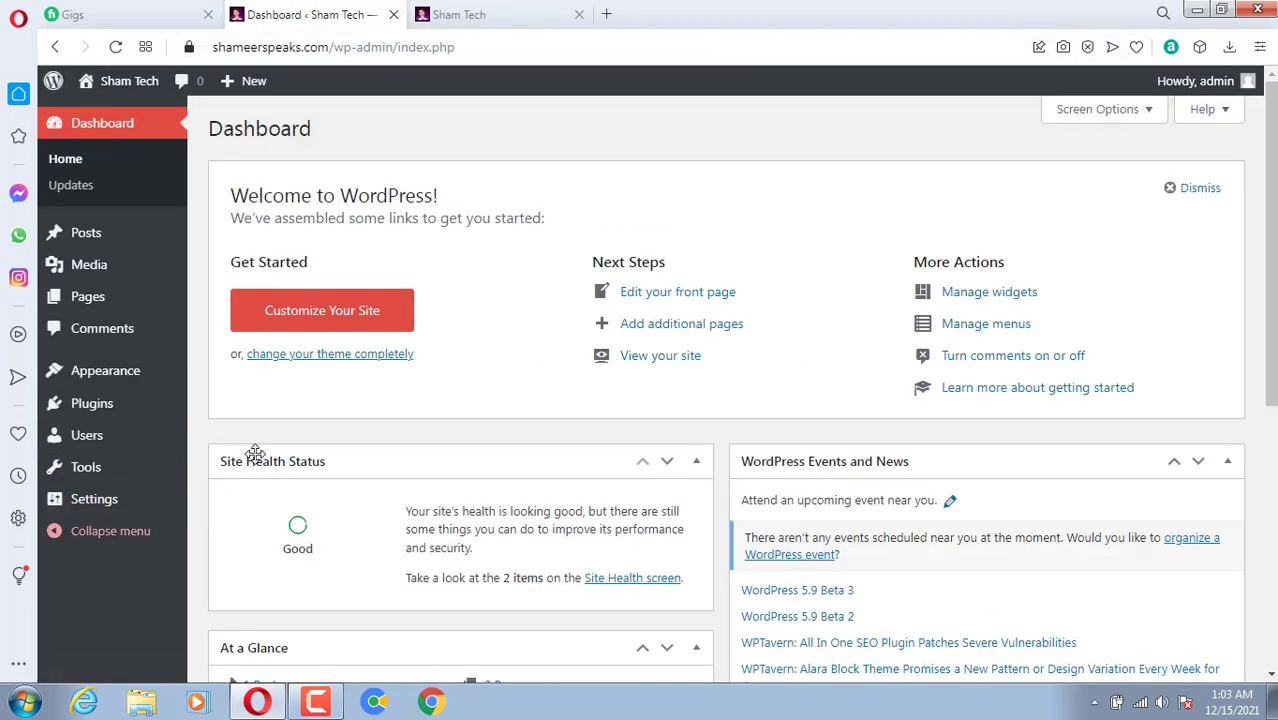
pyautogui.moveTo(88, 245)
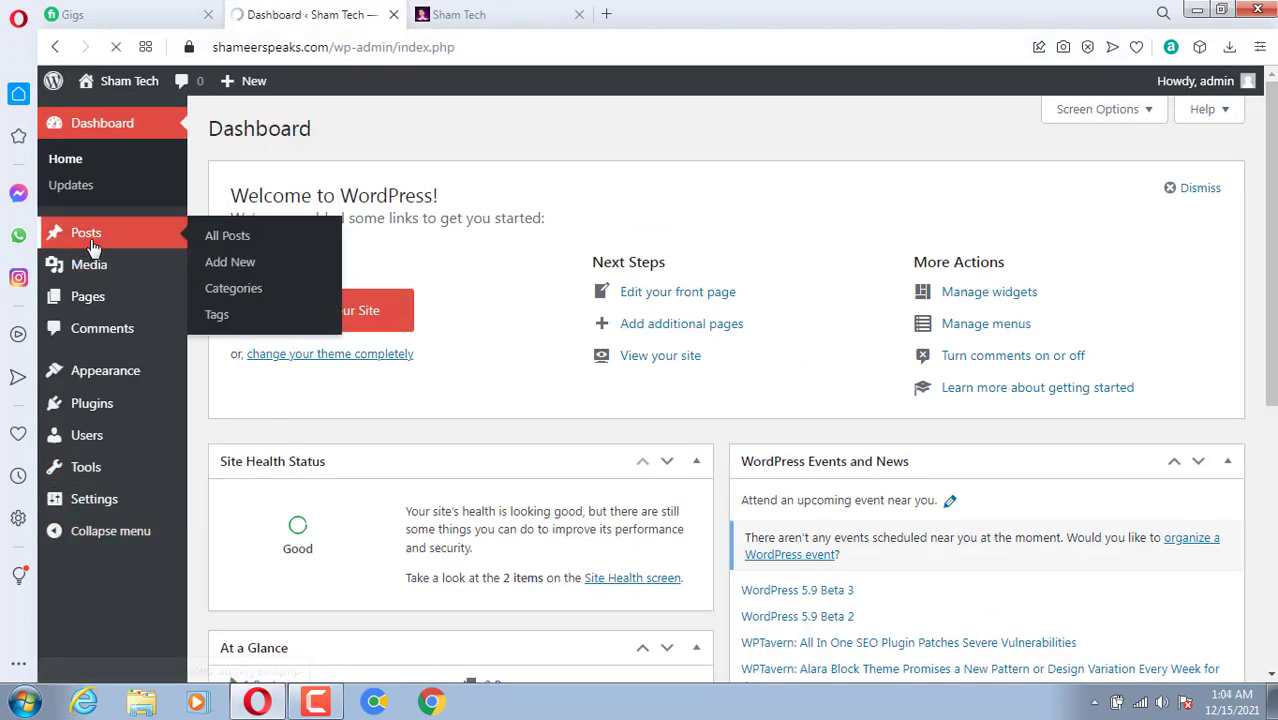
pyautogui.click(220, 240)
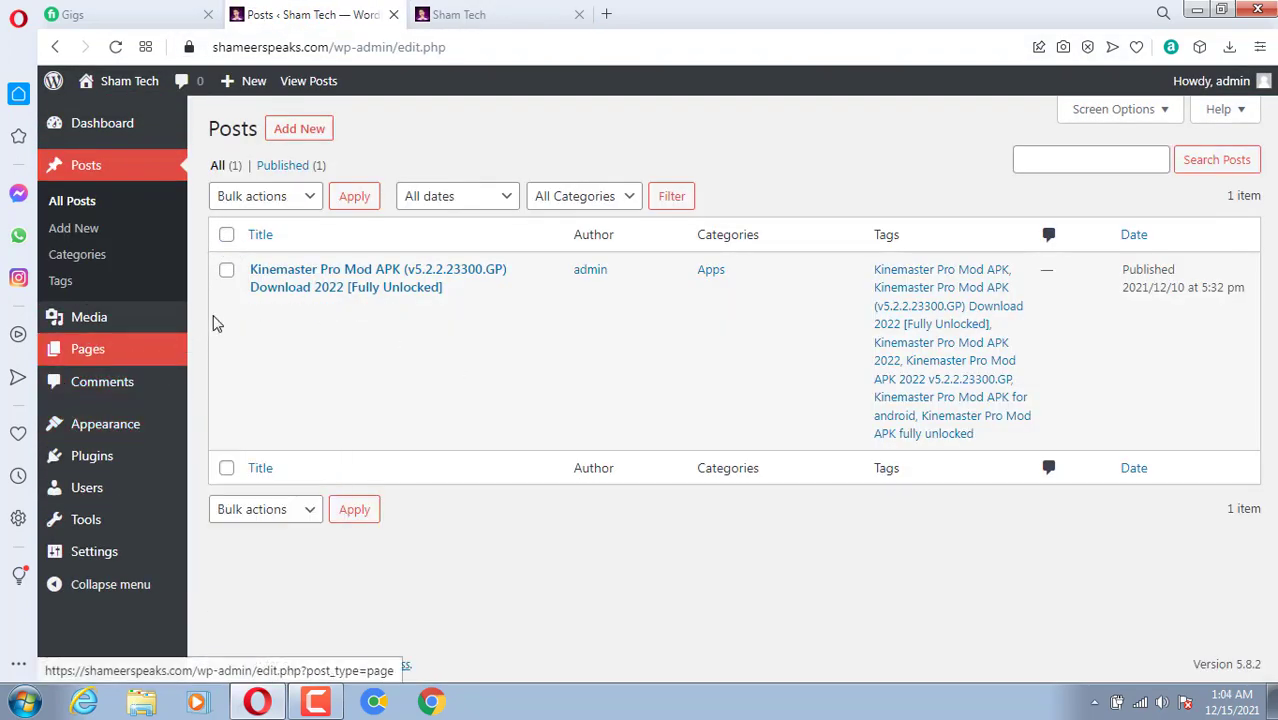
pyautogui.click(260, 313)
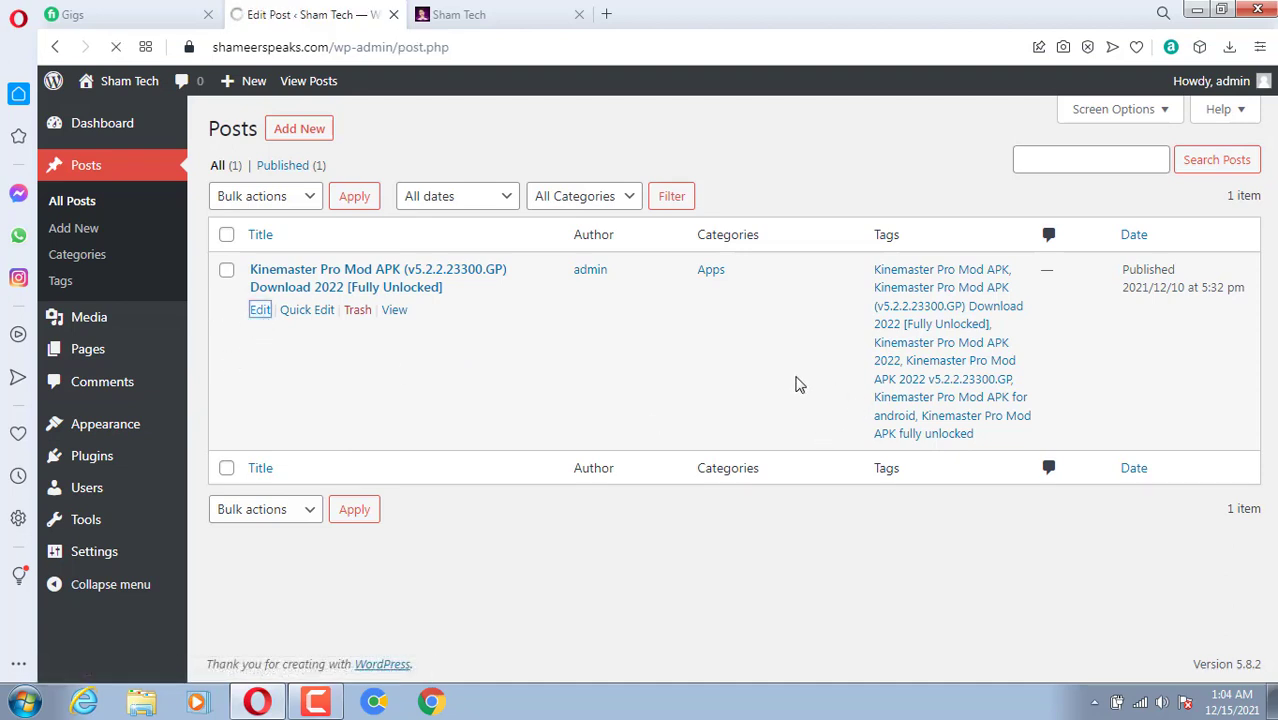
pyautogui.scroll(-10, 1035, 434)
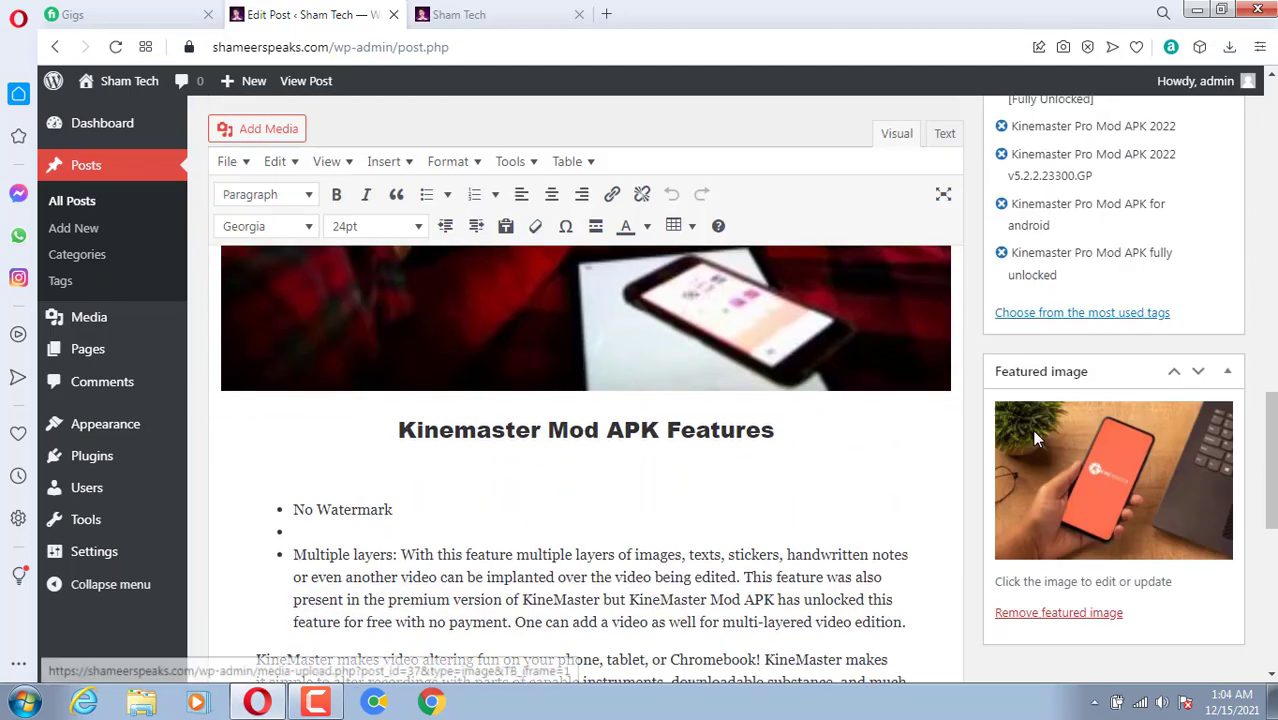
pyautogui.scroll(4, 1040, 444)
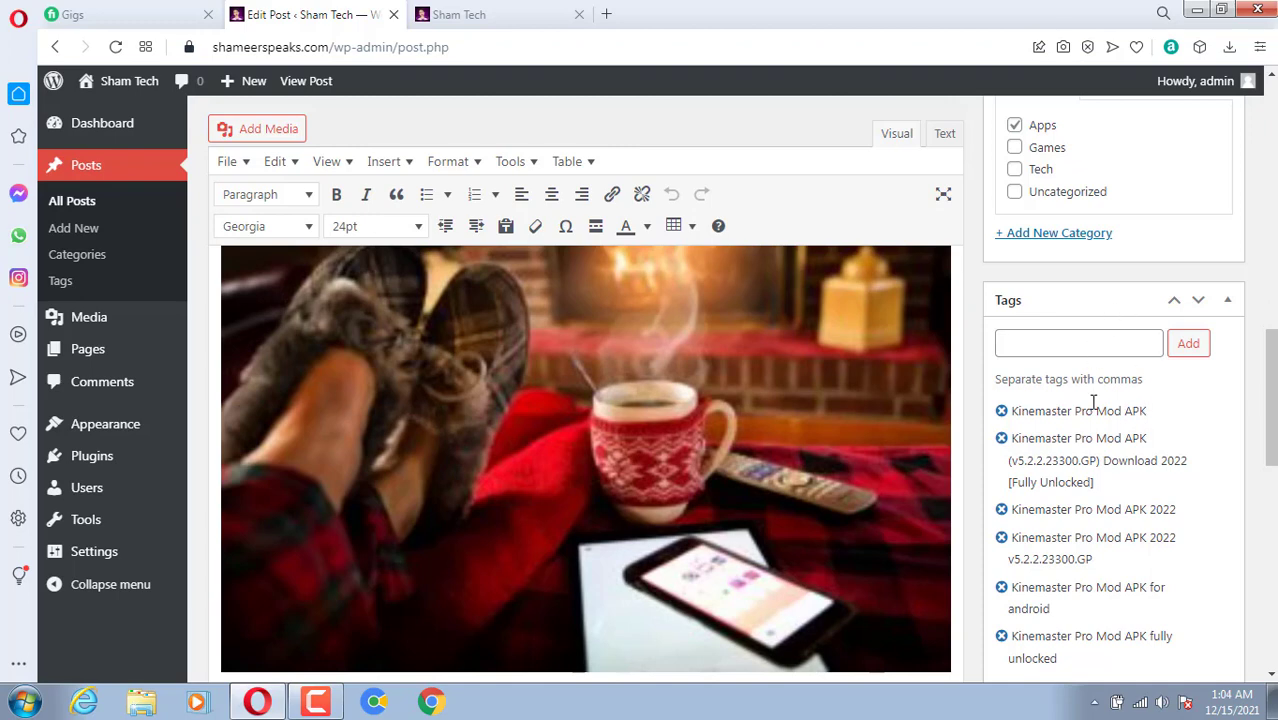
pyautogui.scroll(-1, 1095, 438)
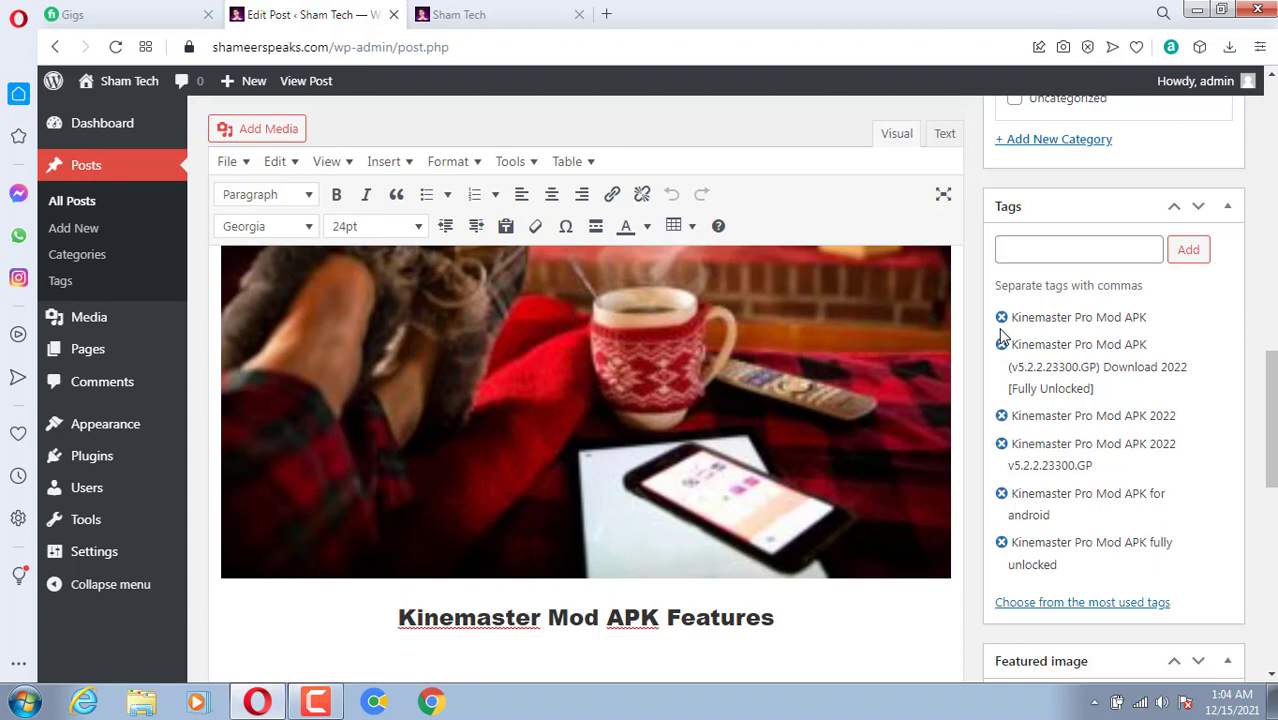
pyautogui.scroll(-2, 612, 365)
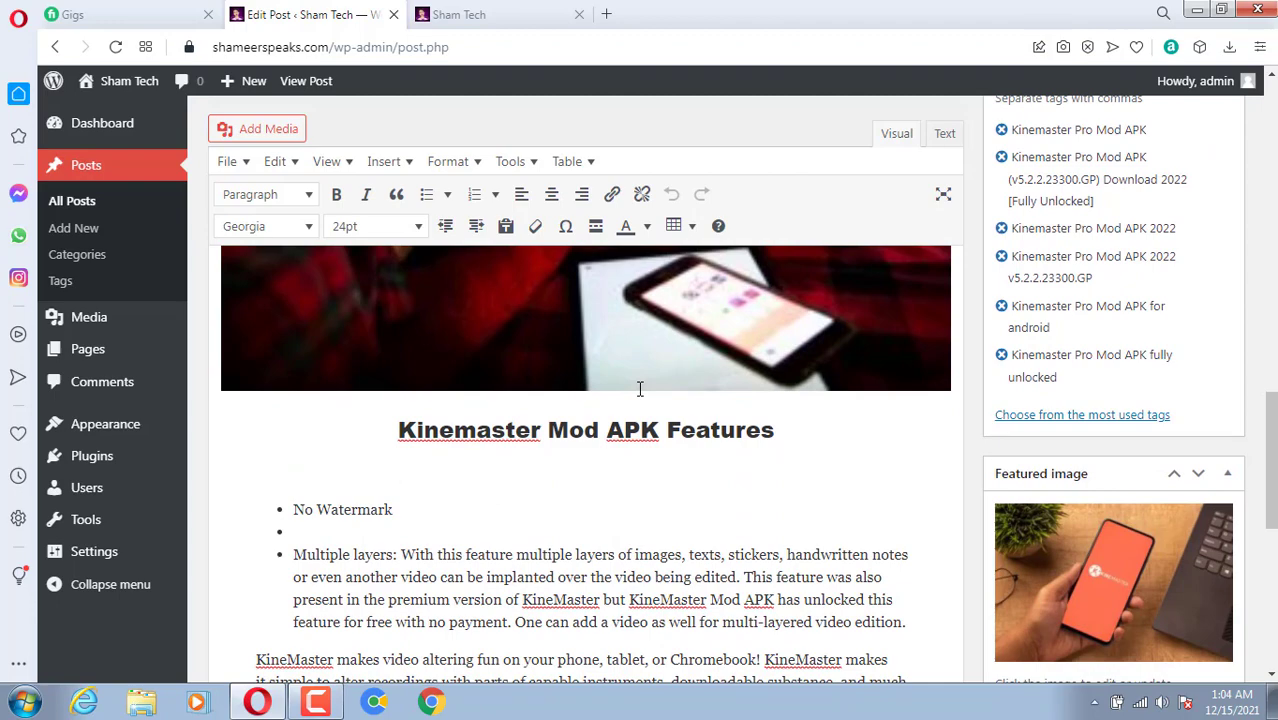
pyautogui.scroll(5, 620, 308)
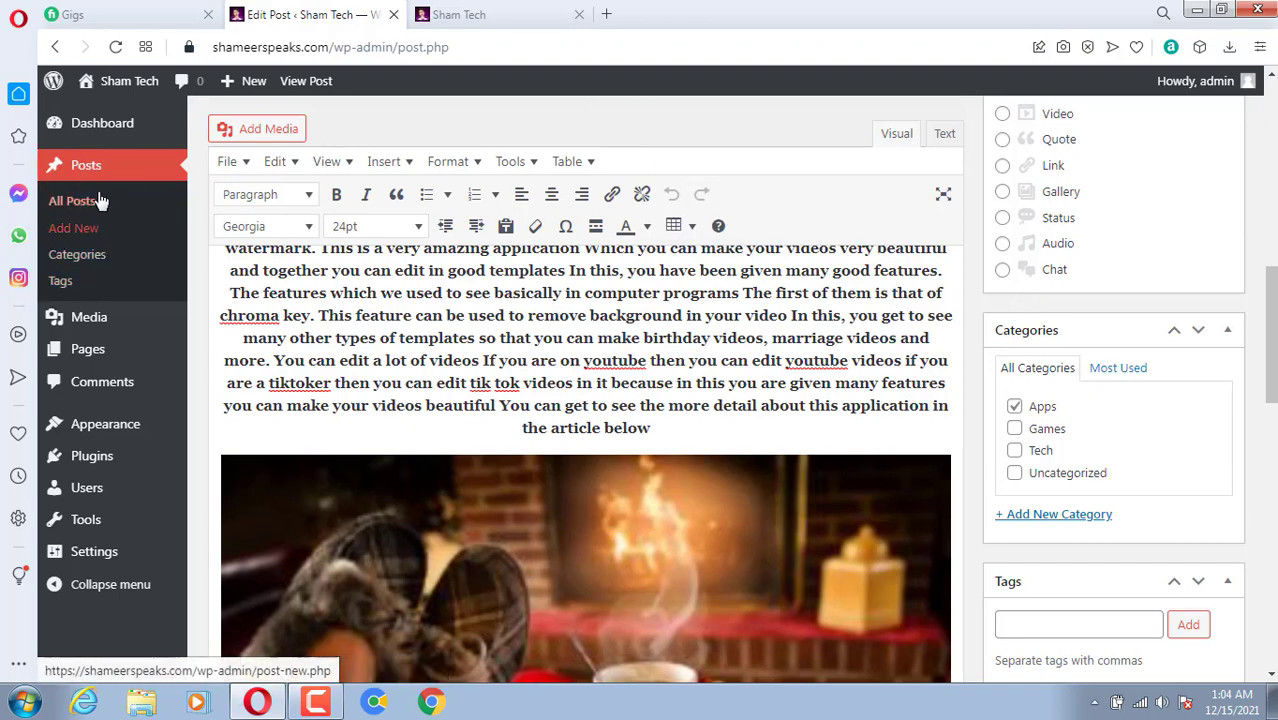
# Step: Open the site's post tag list, look through the existing tags, and glance at the live site
pyautogui.click(61, 283)
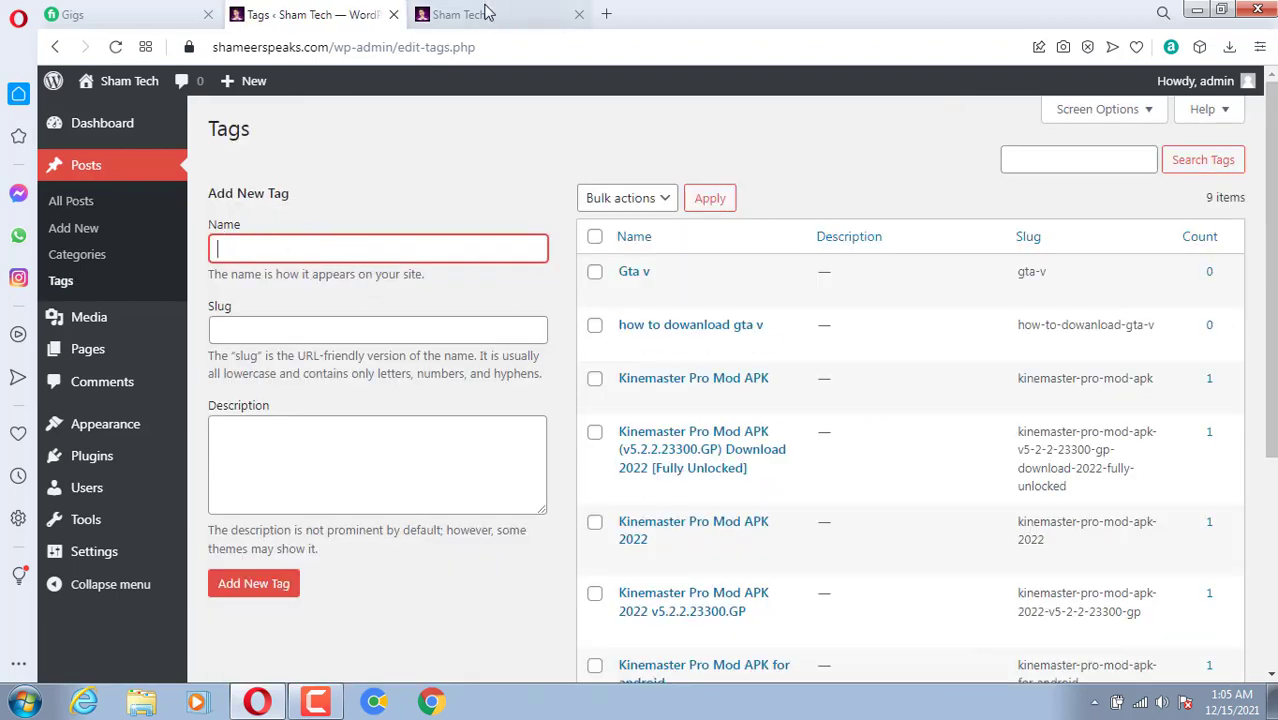
pyautogui.scroll(-3, 633, 437)
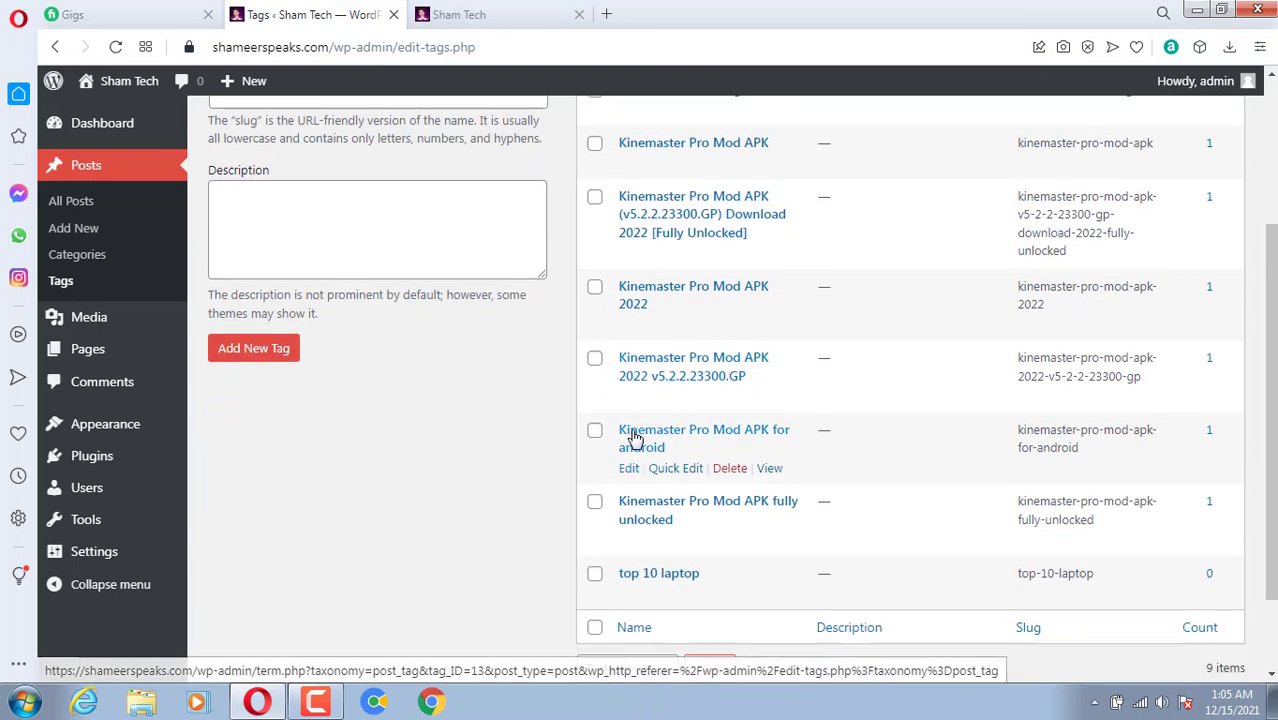
pyautogui.scroll(-1, 650, 437)
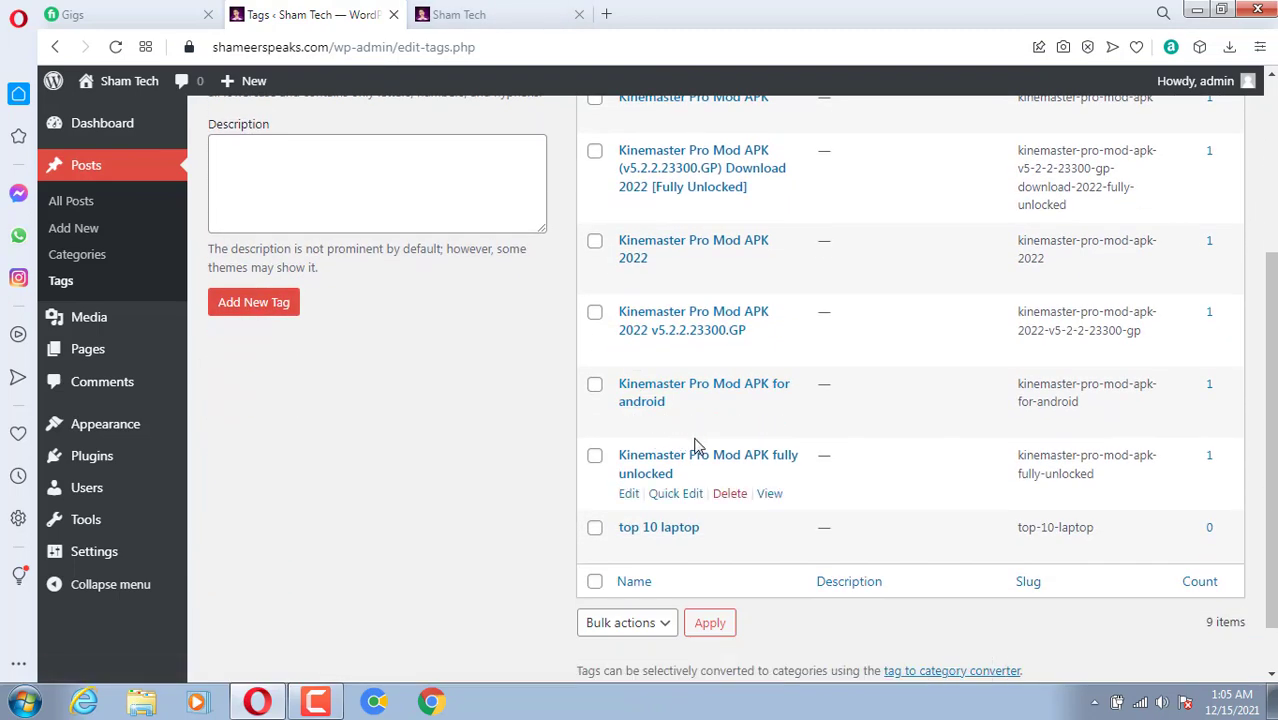
pyautogui.scroll(2, 687, 476)
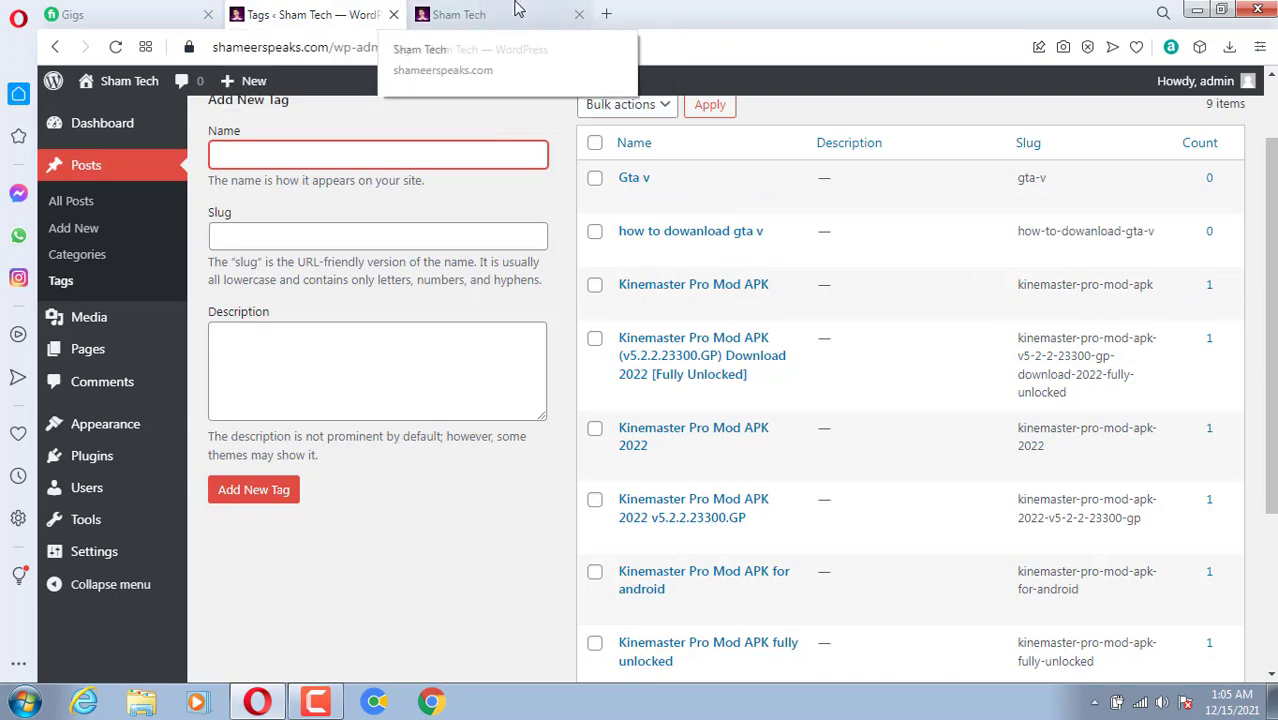
pyautogui.click(459, 14)
pyautogui.scroll(-3, 542, 208)
pyautogui.click(305, 14)
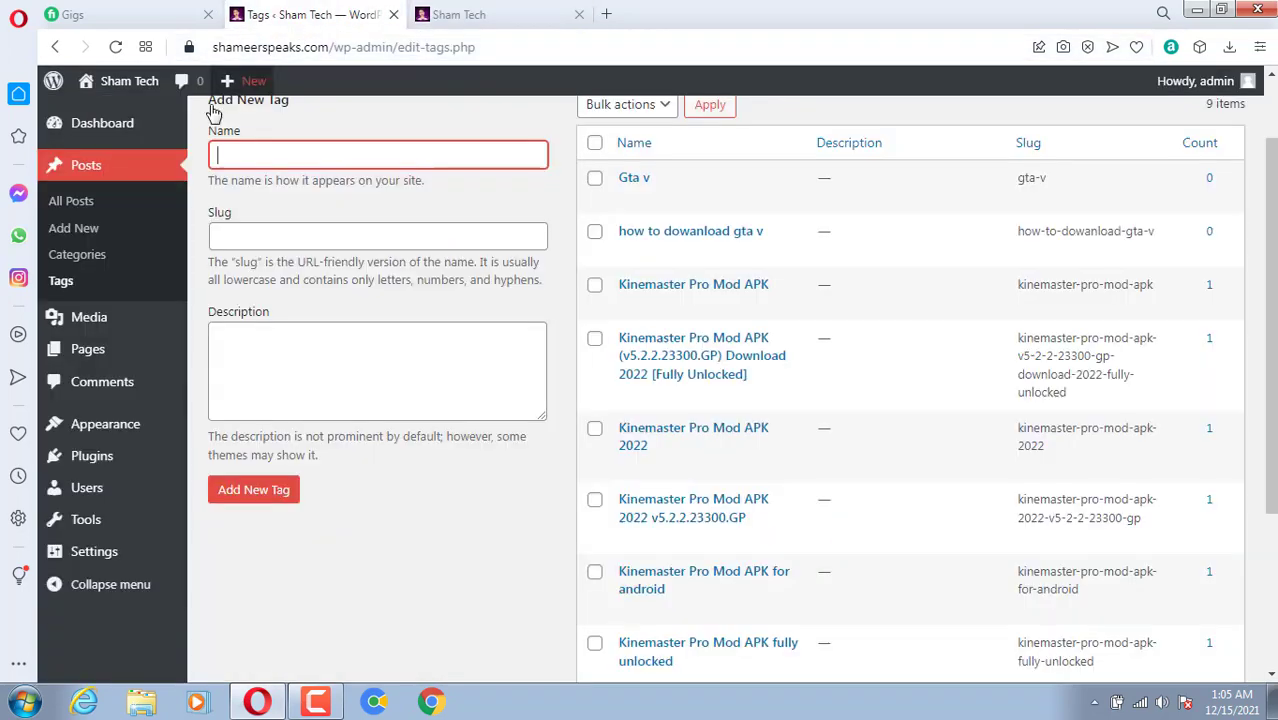
# Step: Remove every tag from the Kinemaster Pro Mod APK post and update the post
pyautogui.click(80, 202)
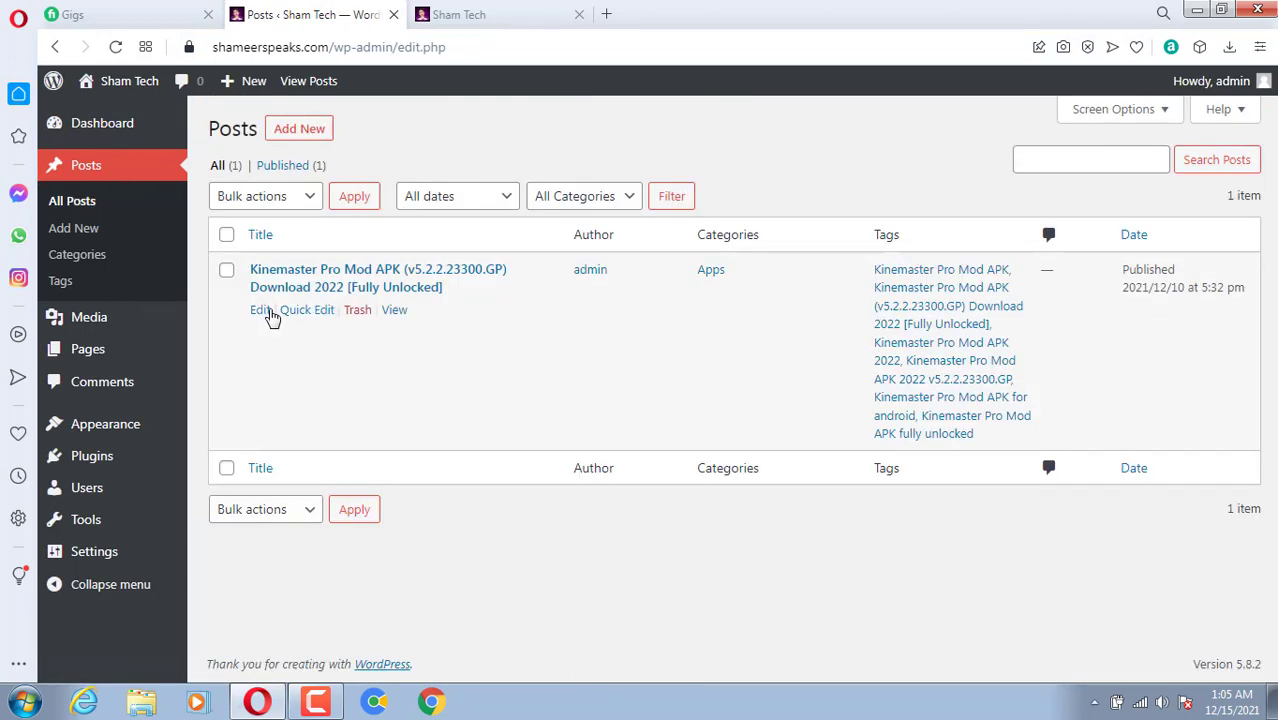
pyautogui.click(262, 311)
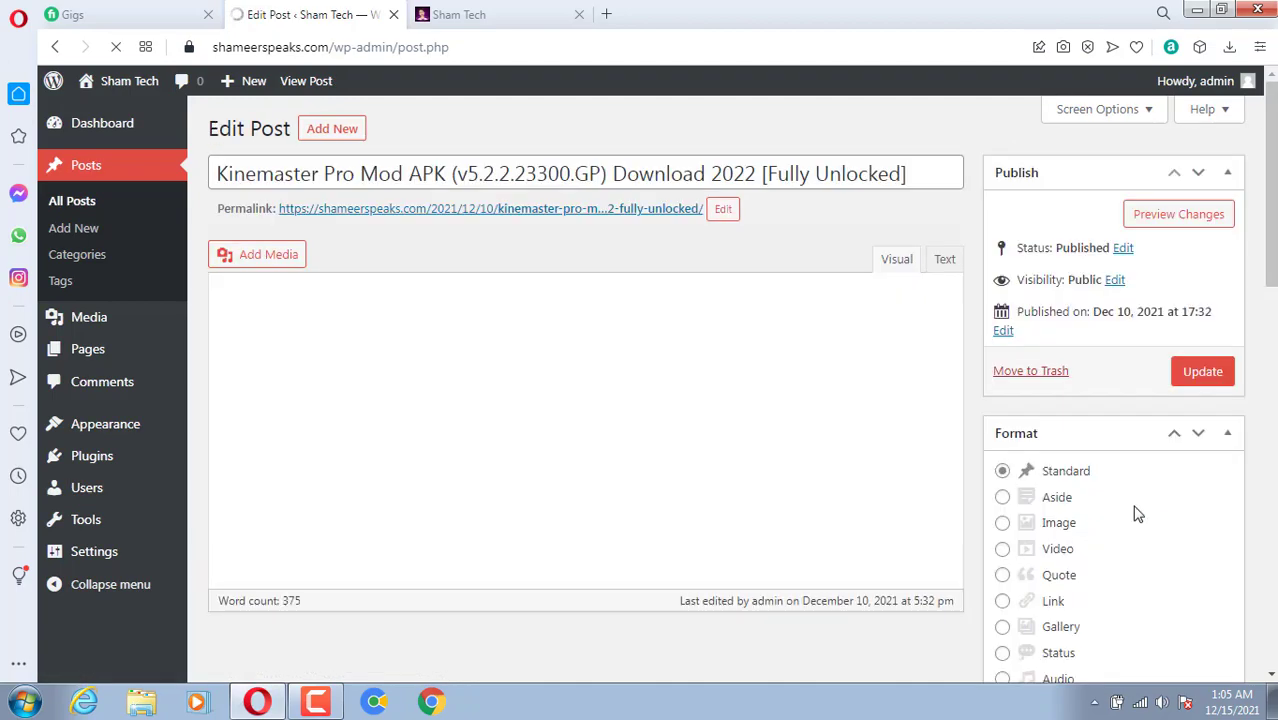
pyautogui.scroll(-10, 1135, 516)
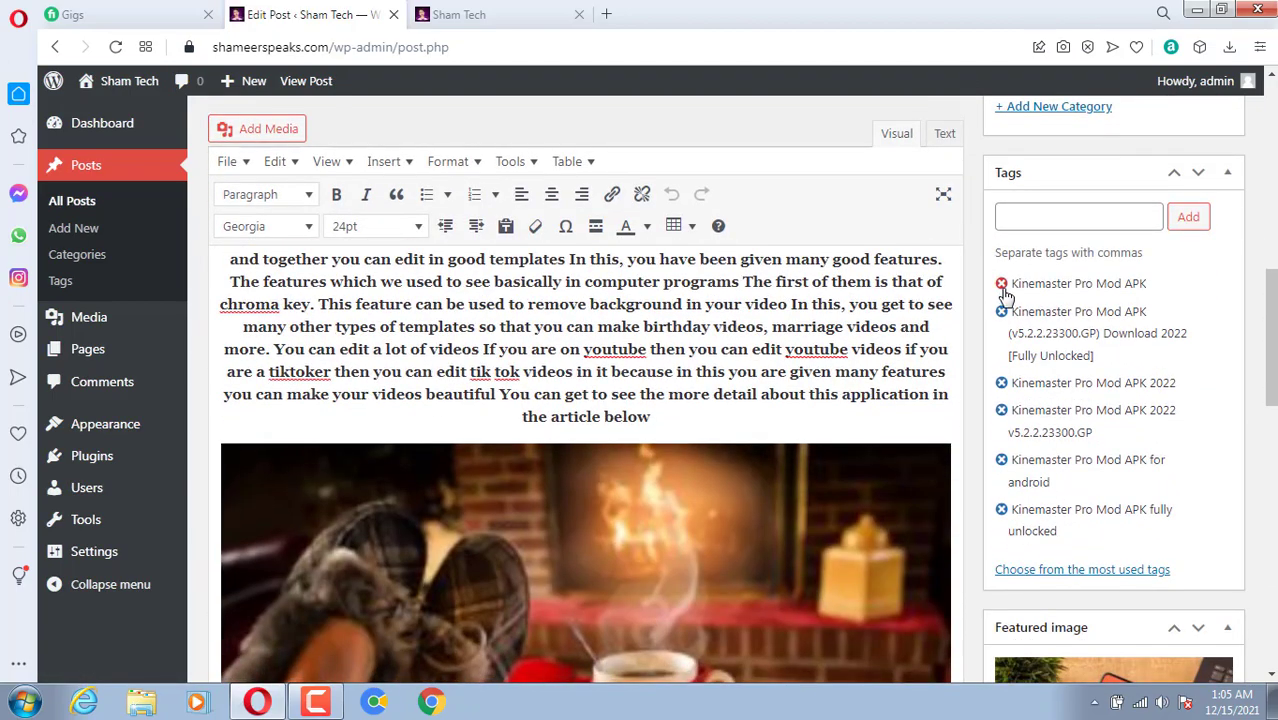
pyautogui.click(1001, 284)
pyautogui.click(1001, 284)
pyautogui.click(1001, 284)
pyautogui.click(1001, 284)
pyautogui.click(1001, 284)
pyautogui.click(1001, 284)
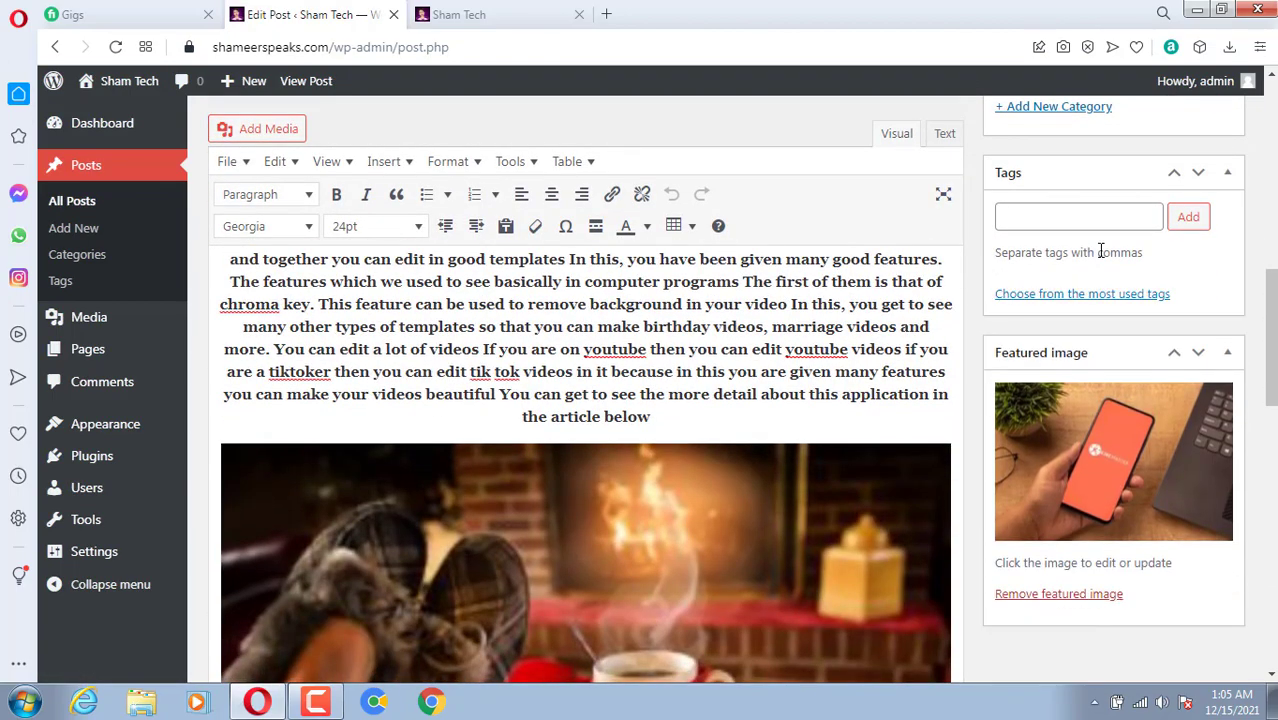
pyautogui.scroll(10, 1100, 393)
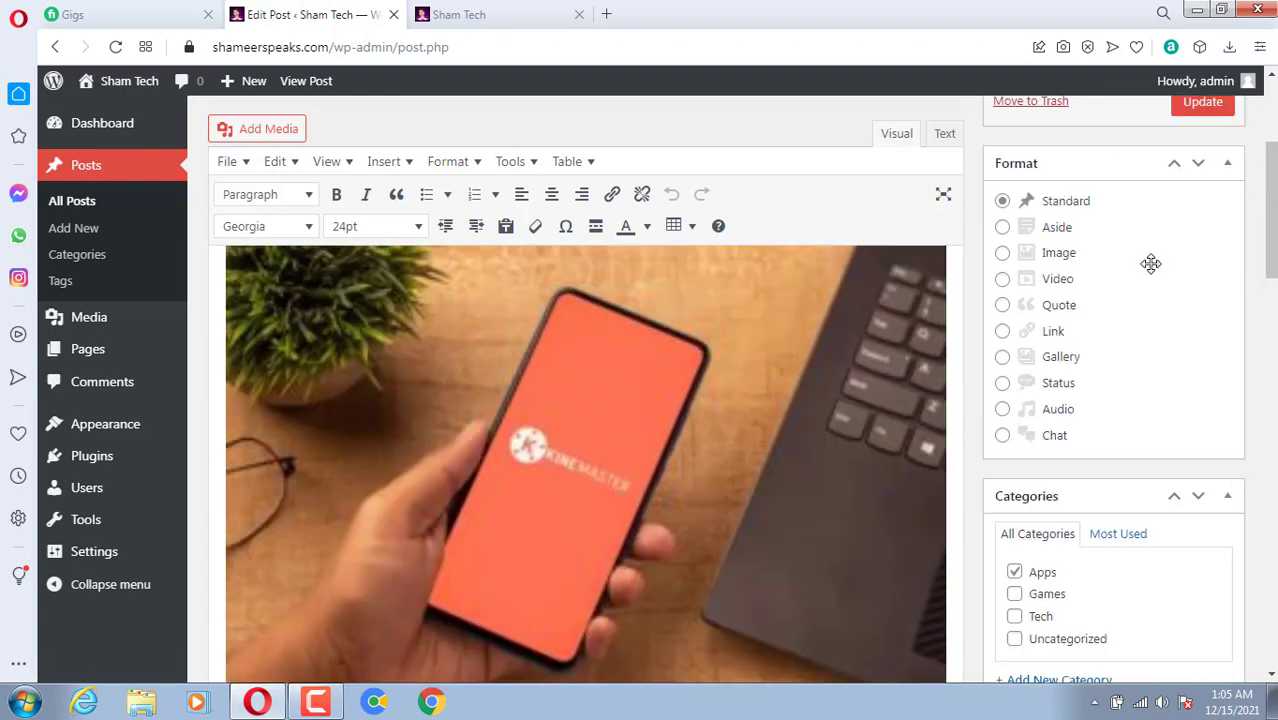
pyautogui.click(1199, 368)
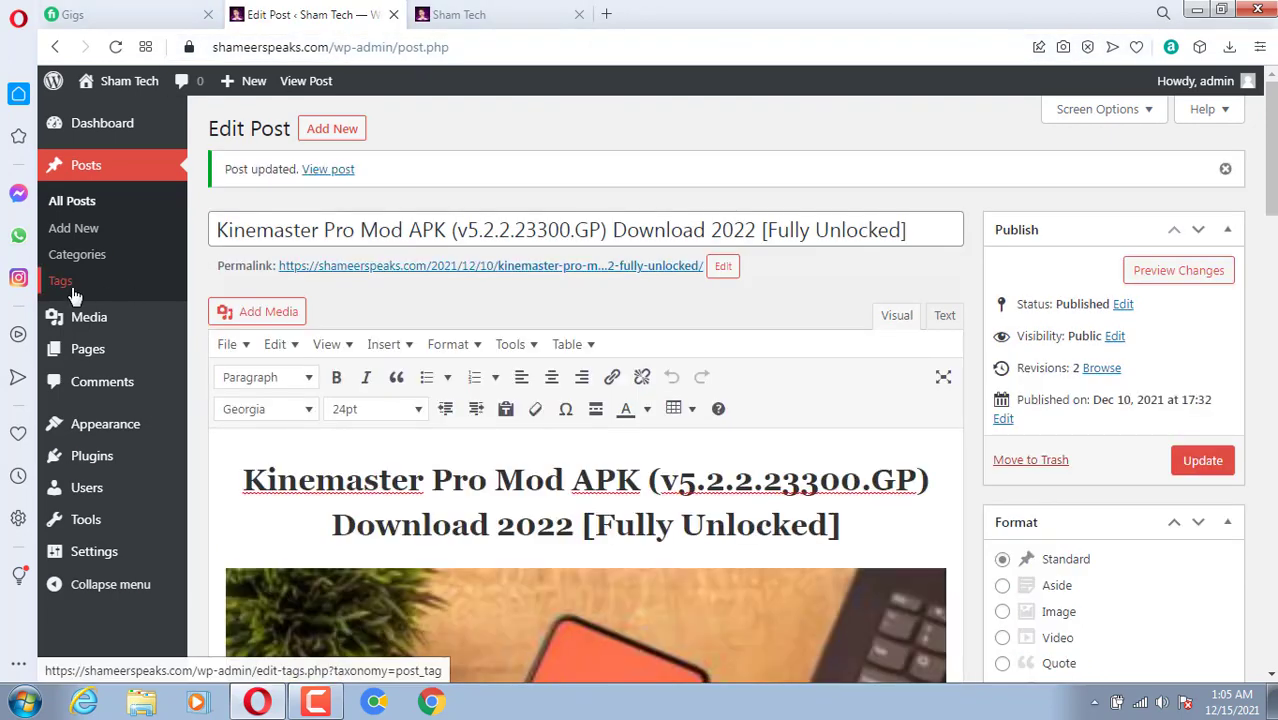
# Step: Delete all existing post tags from the site's tag list with one bulk action
pyautogui.click(66, 287)
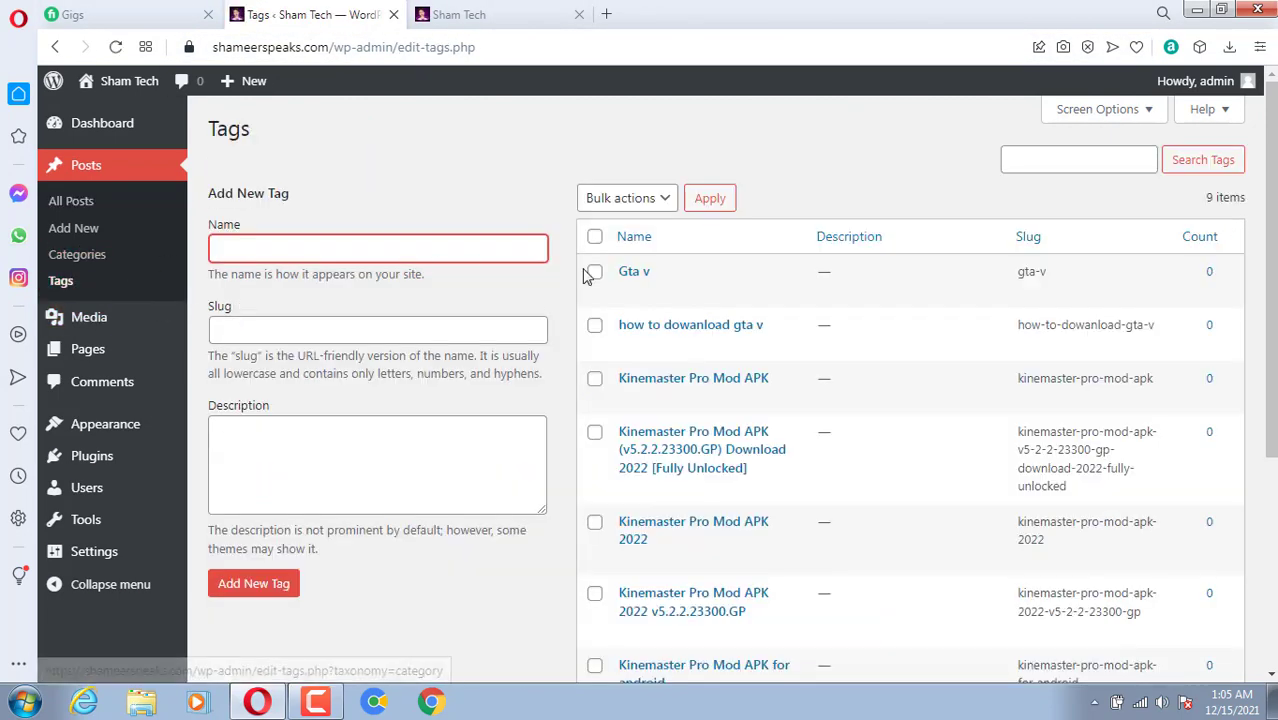
pyautogui.click(595, 238)
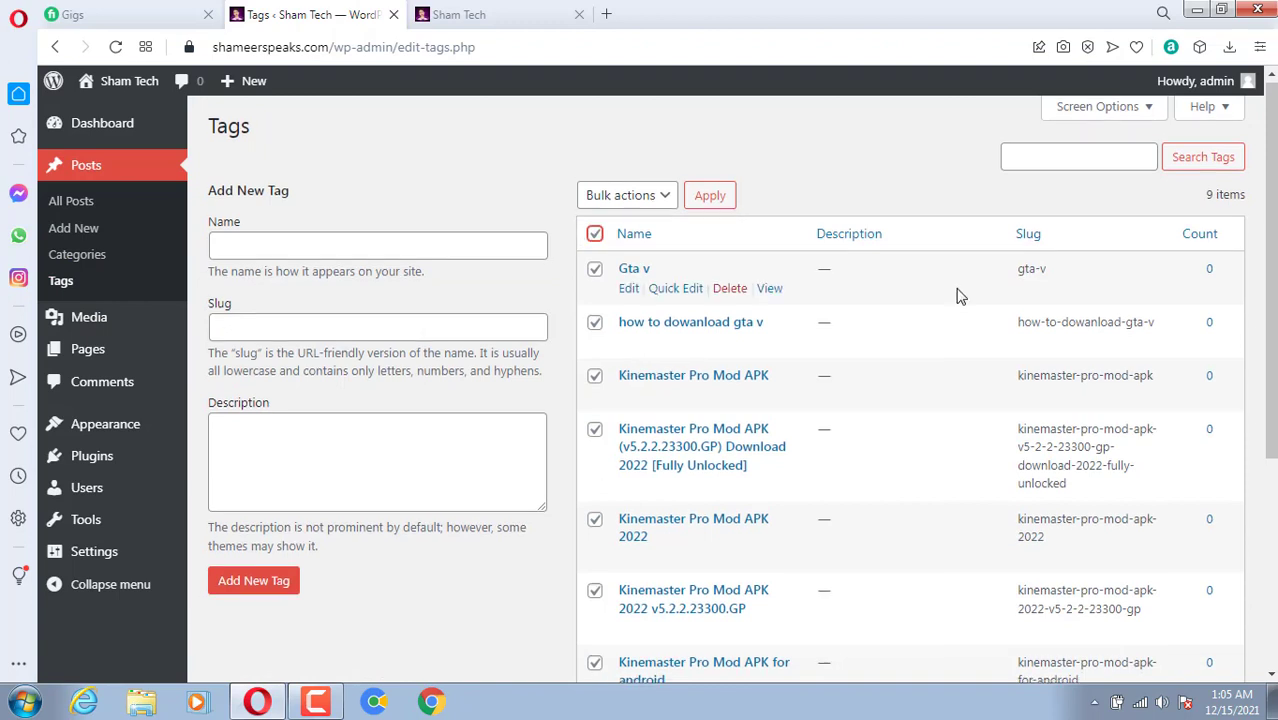
pyautogui.scroll(-4, 750, 305)
pyautogui.click(660, 563)
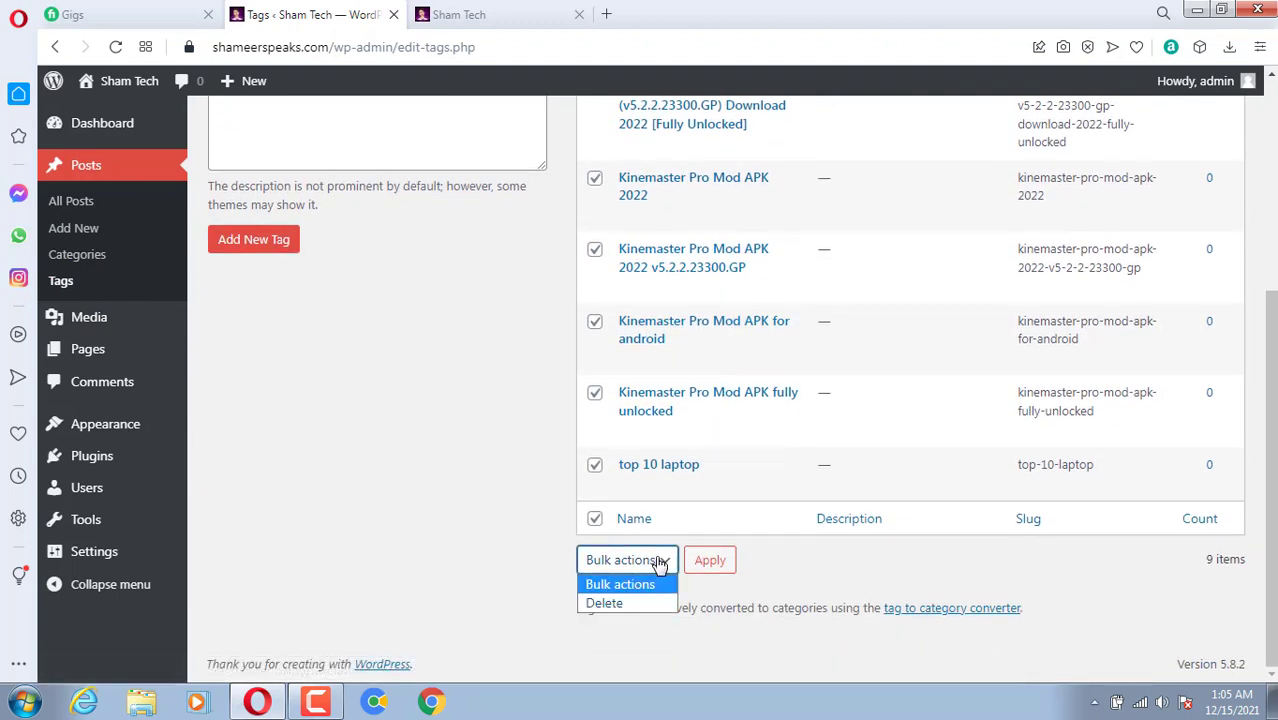
pyautogui.click(600, 604)
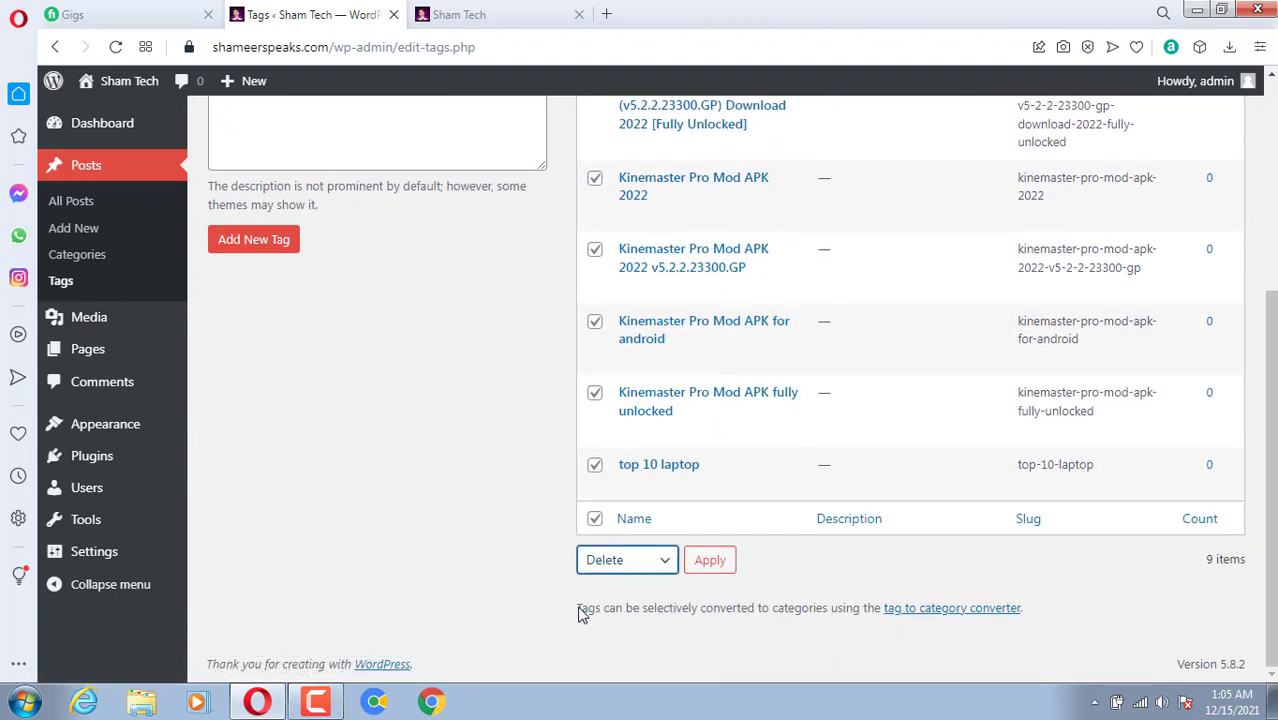
pyautogui.click(715, 565)
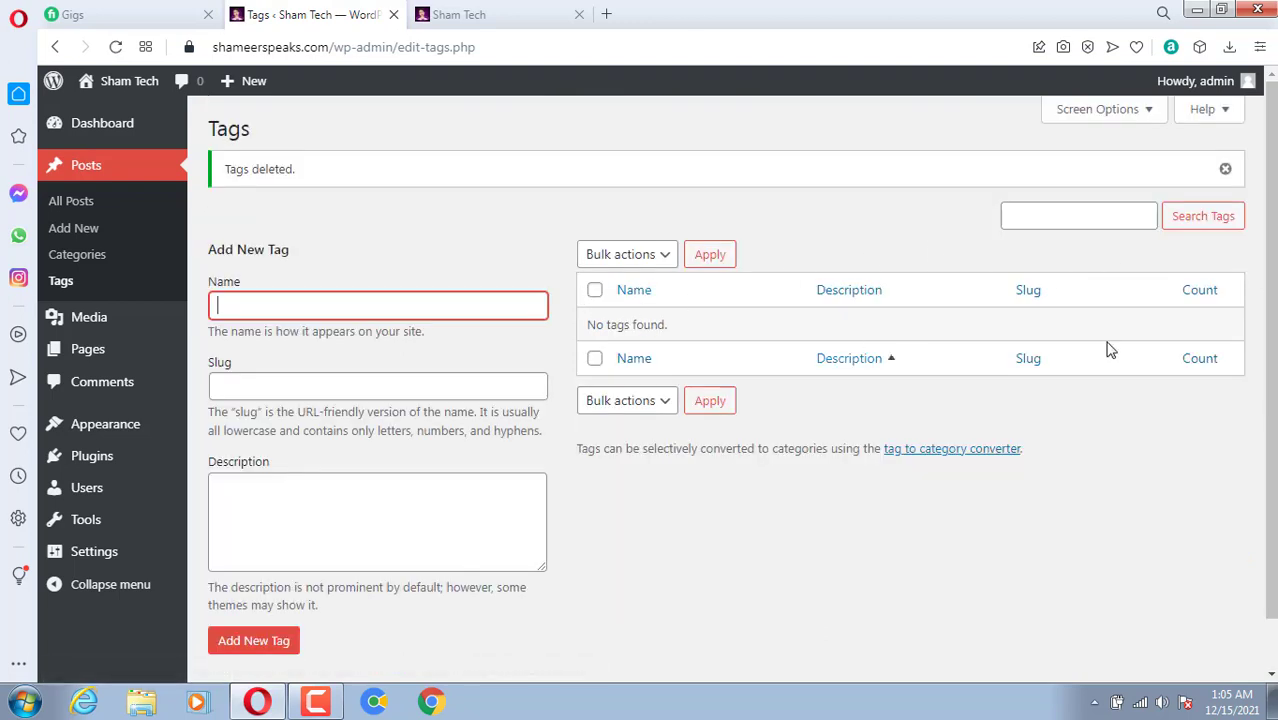
# Step: Add two new post tags named "laptop" and "html", leaving their slugs and descriptions empty
pyautogui.click(313, 305)
pyautogui.write('laptop')
pyautogui.click(270, 643)
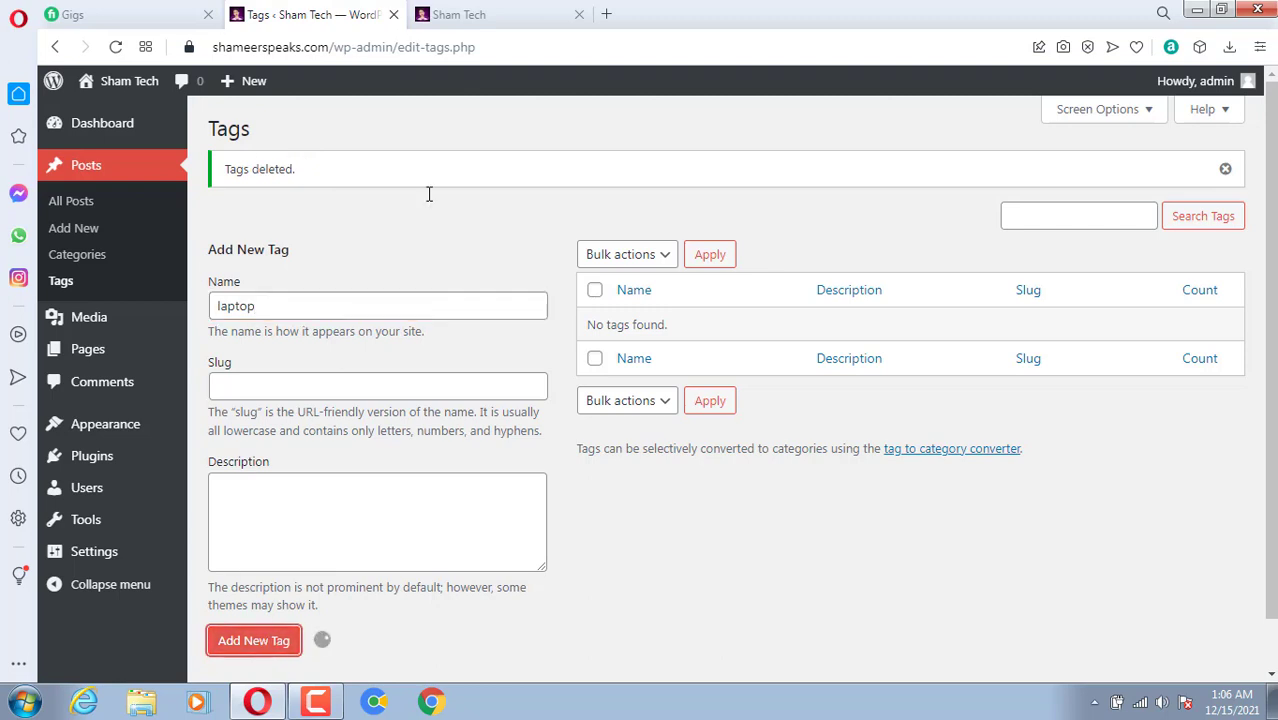
pyautogui.click(354, 293)
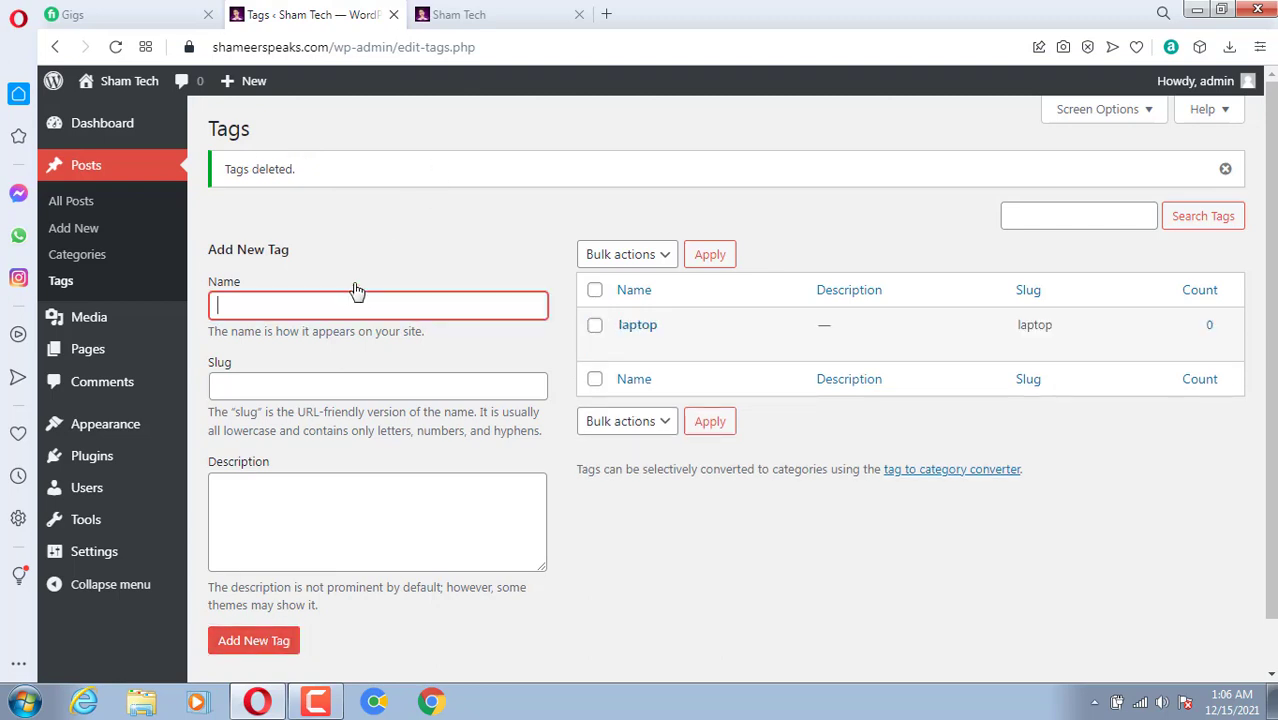
pyautogui.write('html')
pyautogui.click(252, 640)
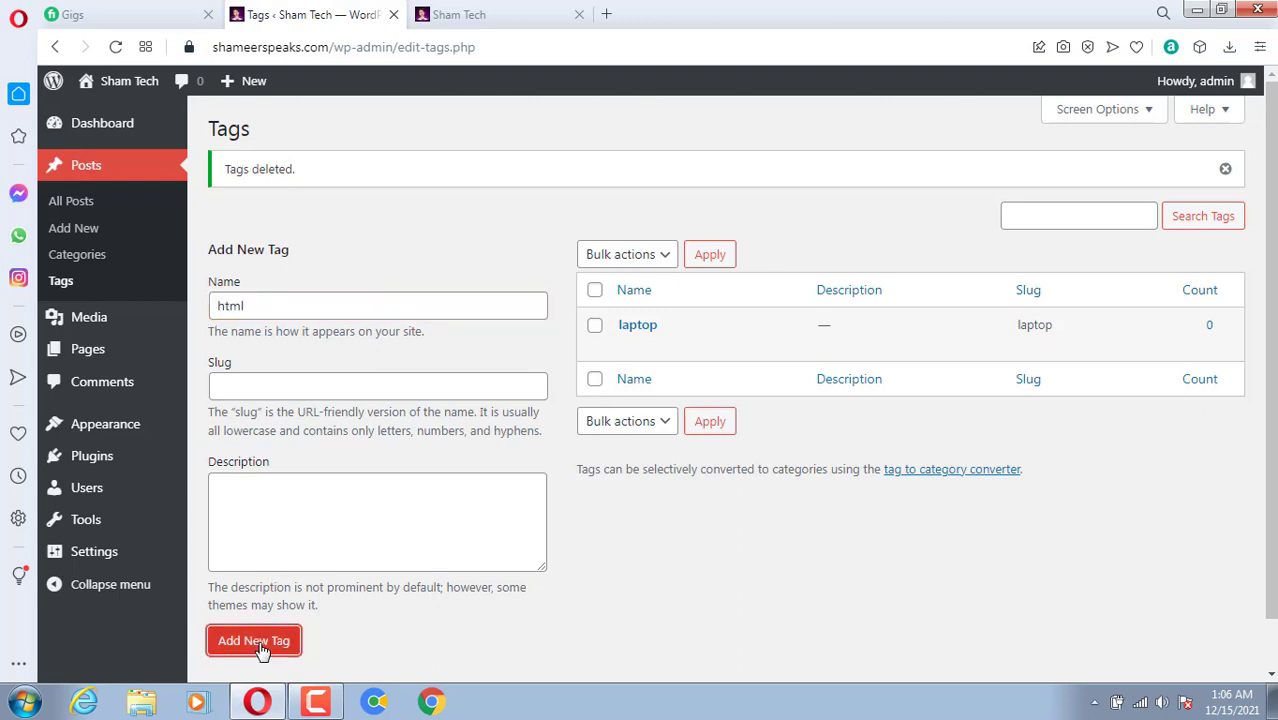
# Step: Add a new post tag named "apps", leaving its slug and description empty
pyautogui.click(327, 303)
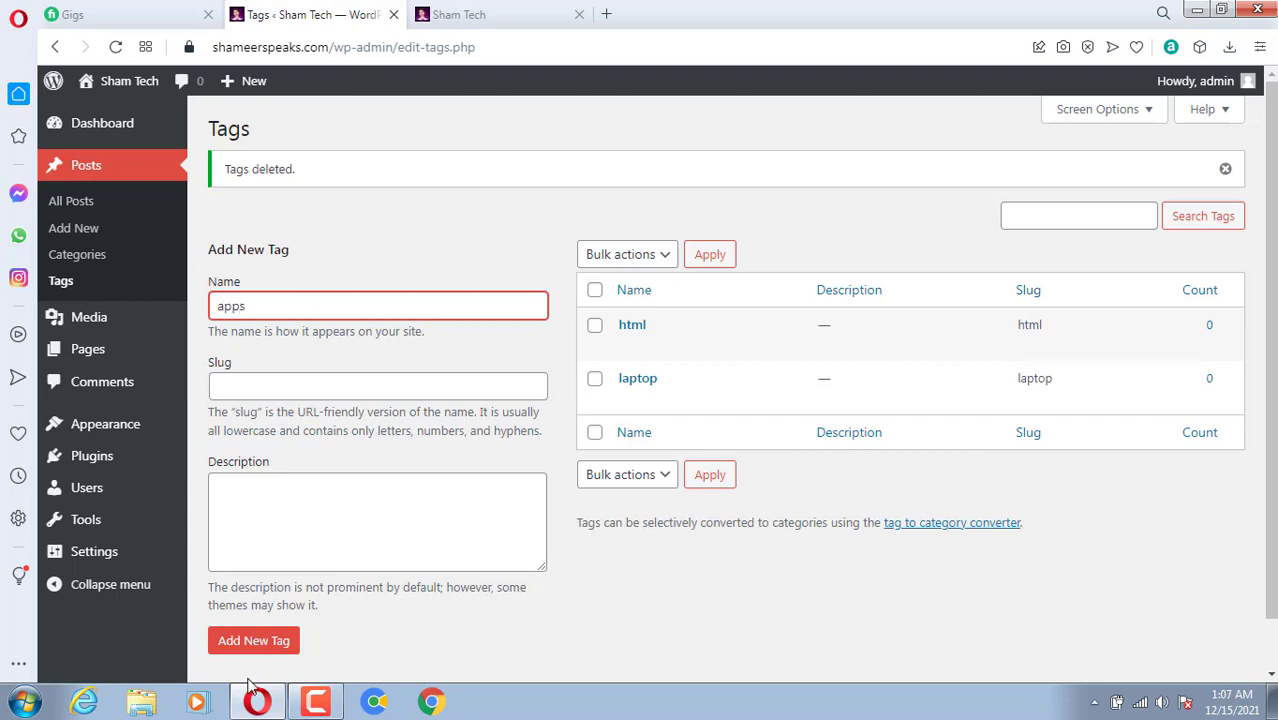
pyautogui.click(258, 641)
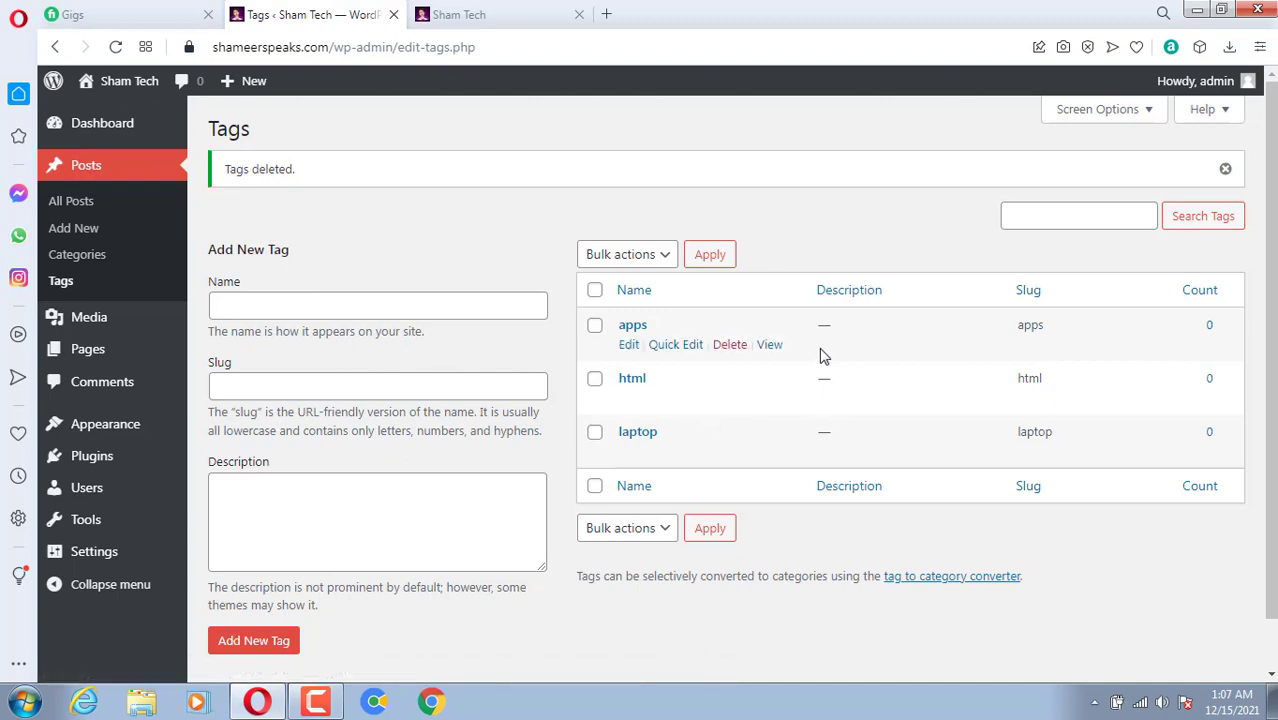
pyautogui.scroll(-1, 818, 360)
pyautogui.scroll(1, 328, 374)
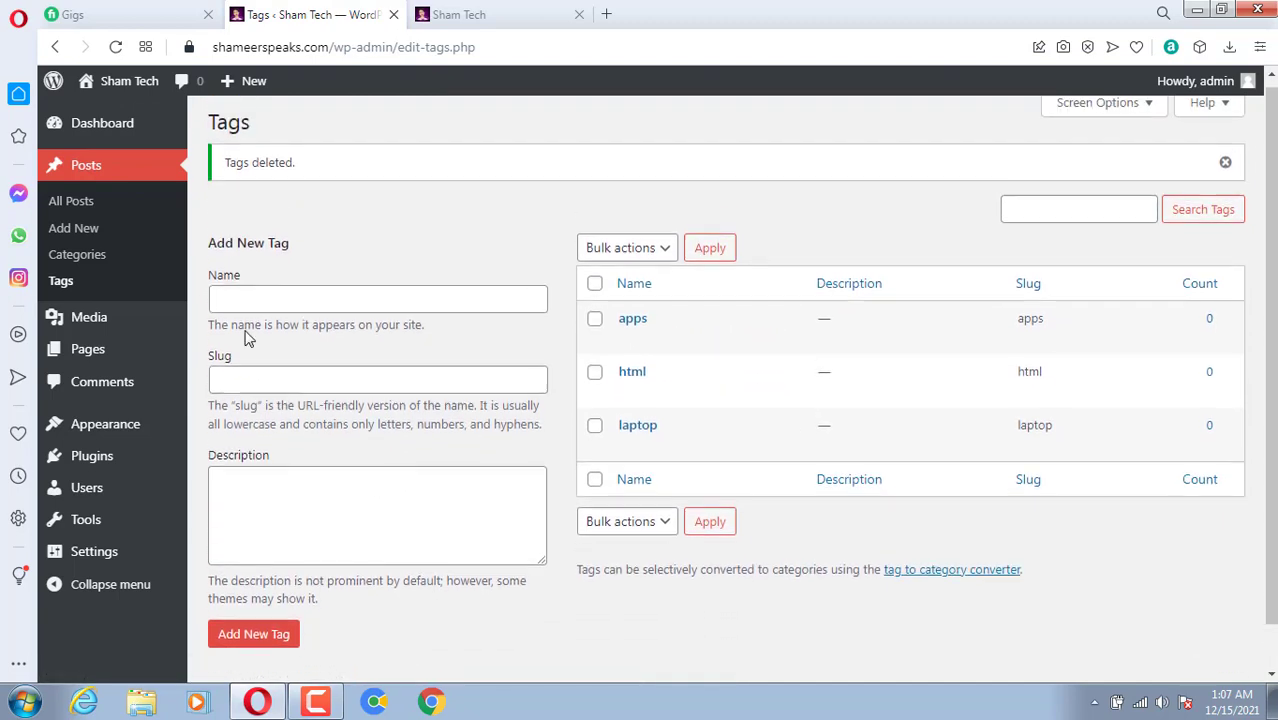
# Step: Reload the live site's home page and look through the post and sidebar for the new tags
pyautogui.click(520, 10)
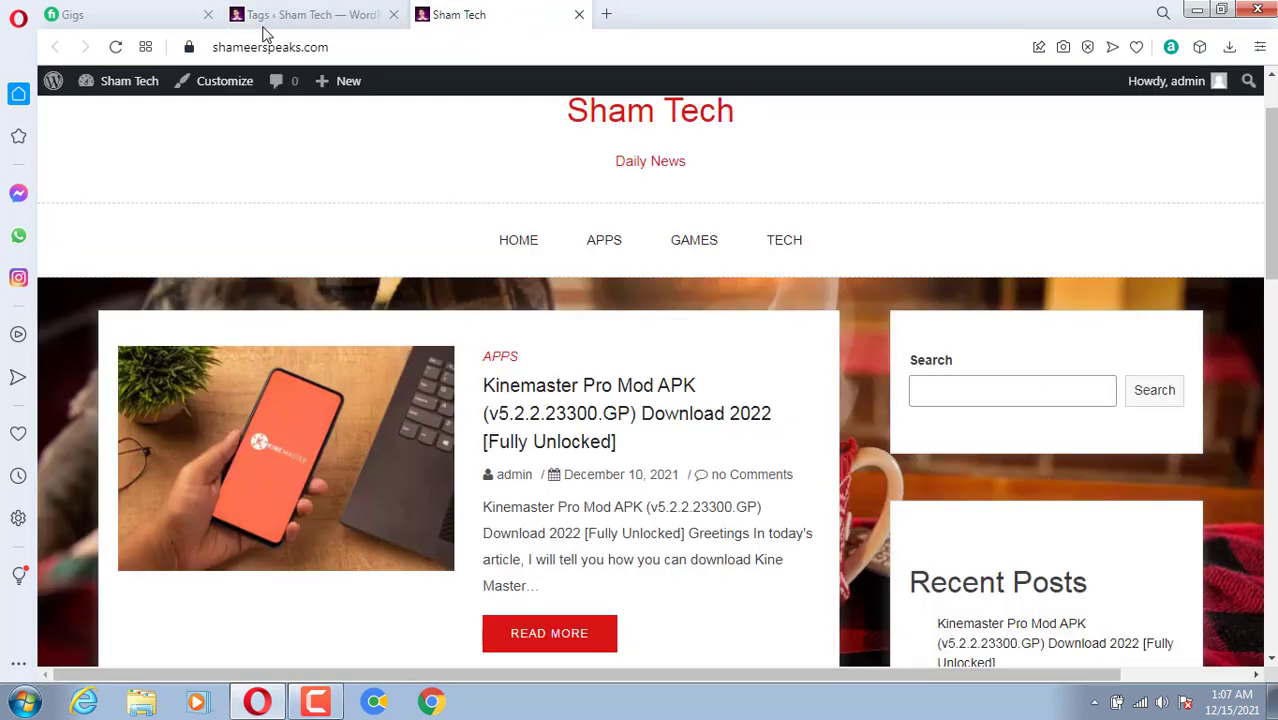
pyautogui.click(115, 47)
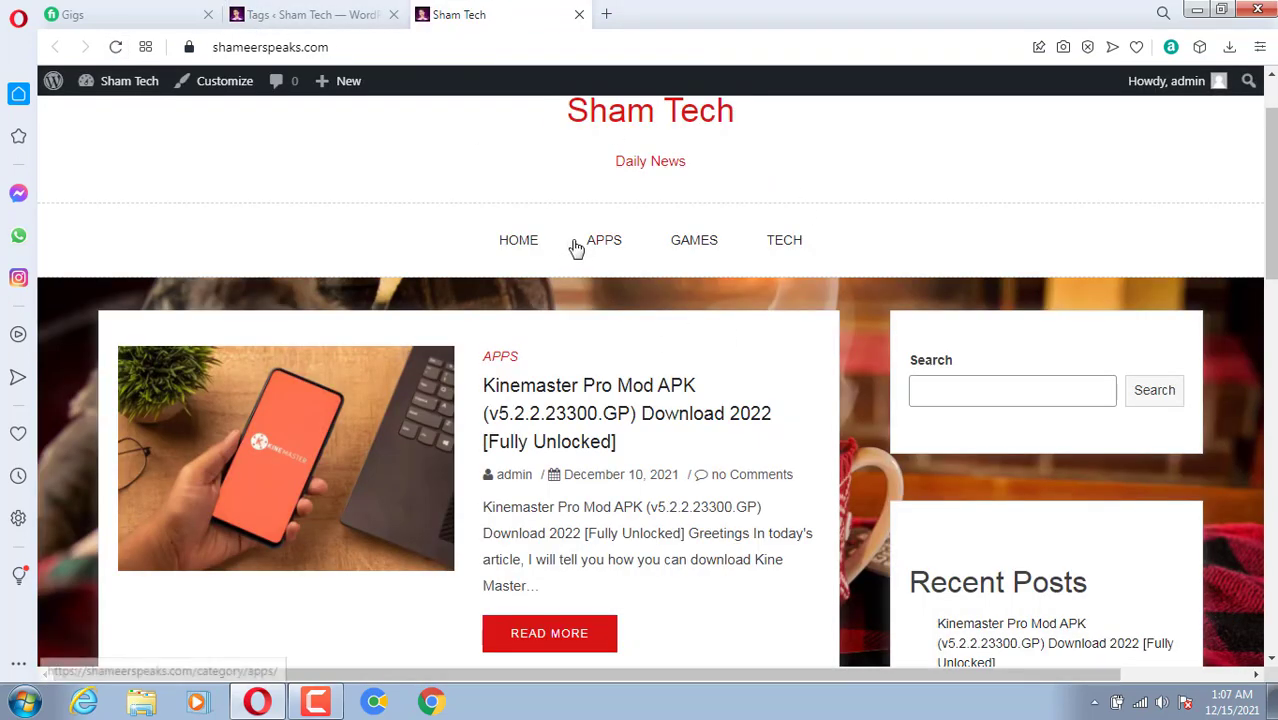
pyautogui.scroll(-2, 576, 248)
pyautogui.scroll(-2, 869, 324)
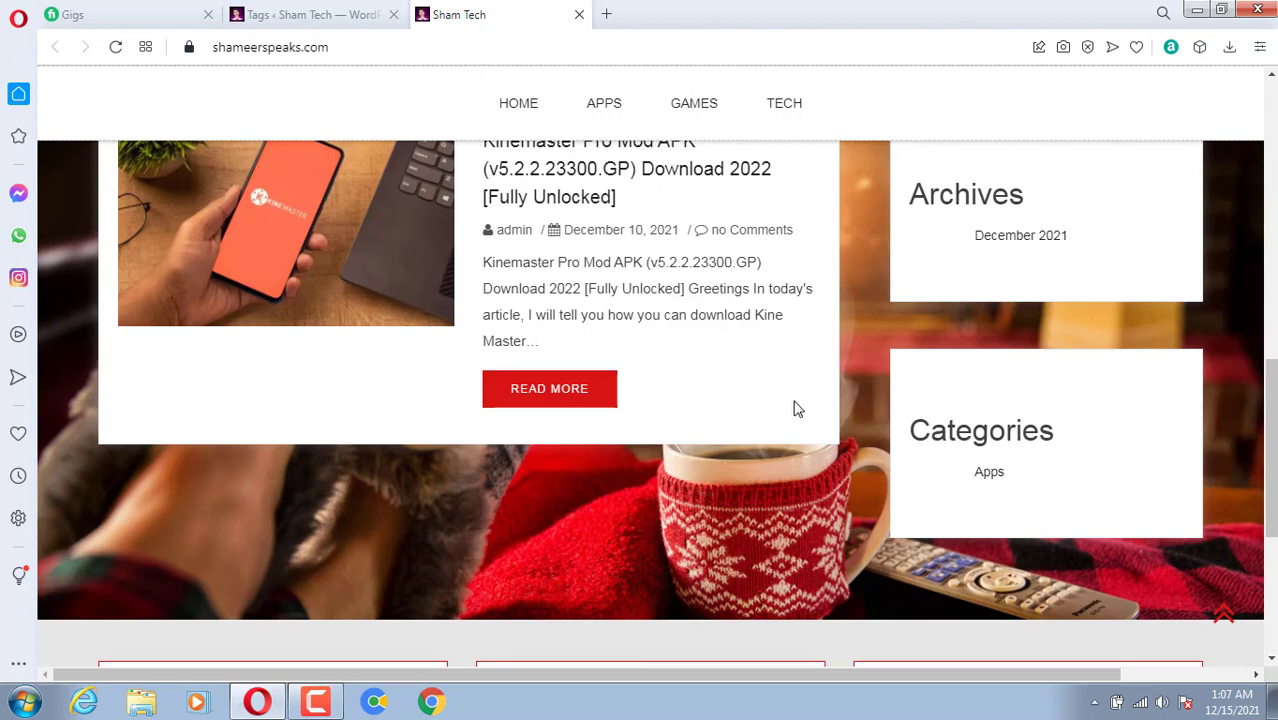
pyautogui.scroll(1, 815, 407)
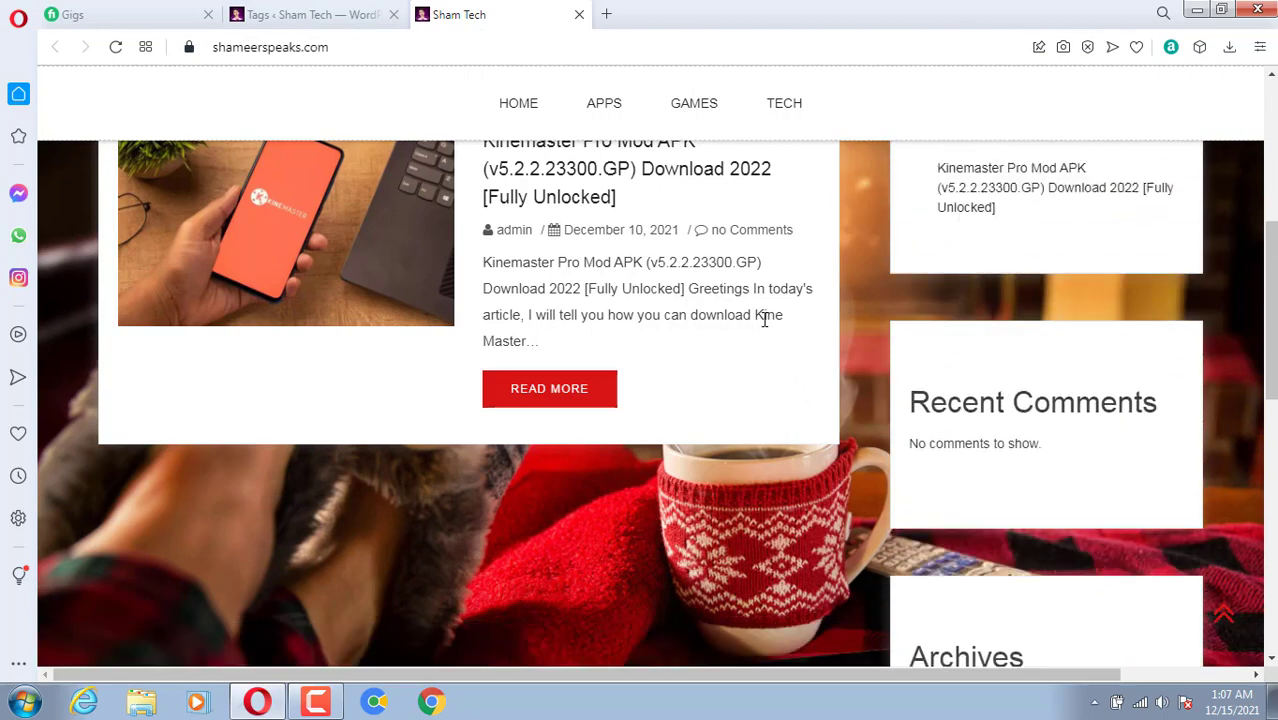
pyautogui.scroll(3, 663, 273)
# Step: Open the Kinemaster Pro Mod APK post from the site's post list for editing, at its tag settings
pyautogui.click(285, 14)
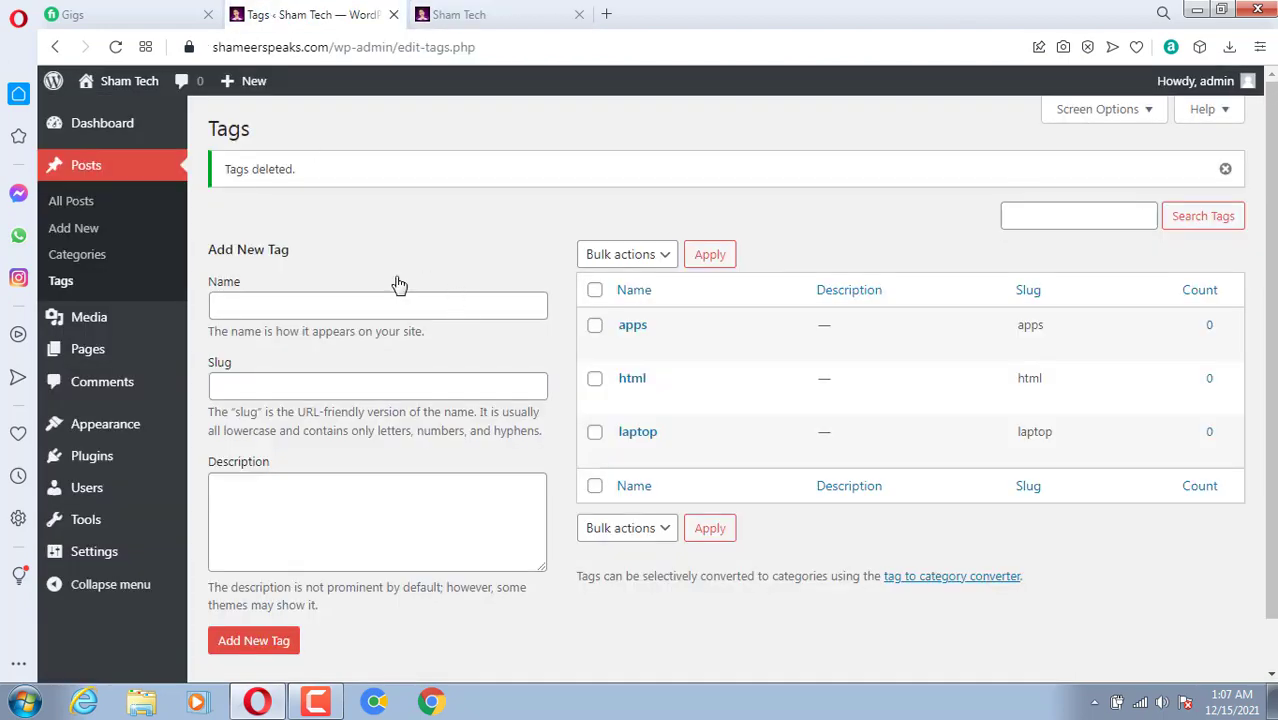
pyautogui.click(71, 200)
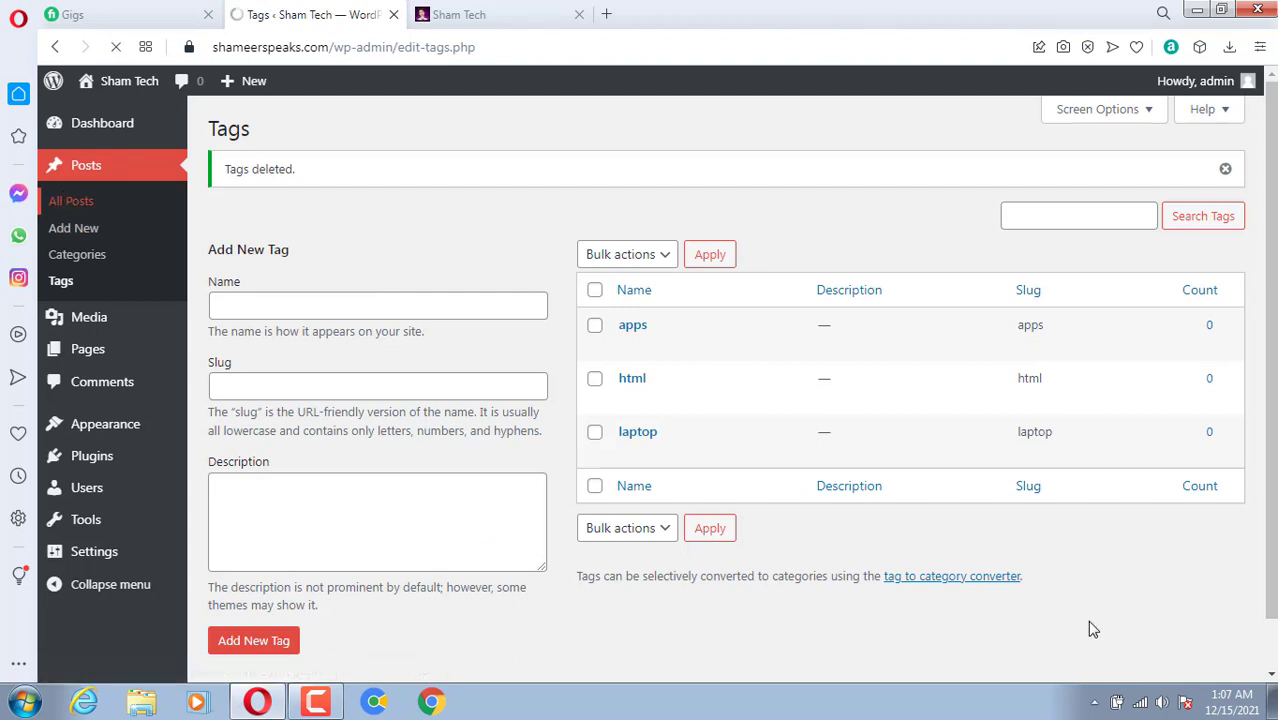
pyautogui.moveTo(391, 305)
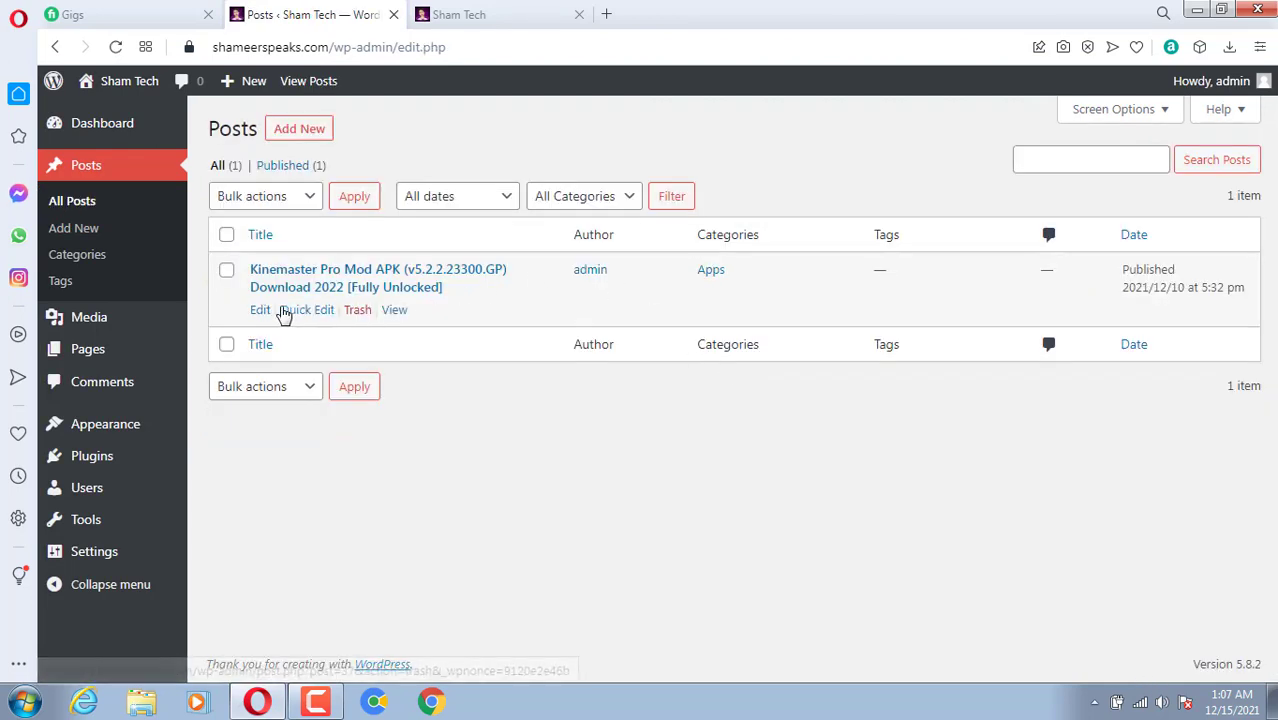
pyautogui.click(259, 311)
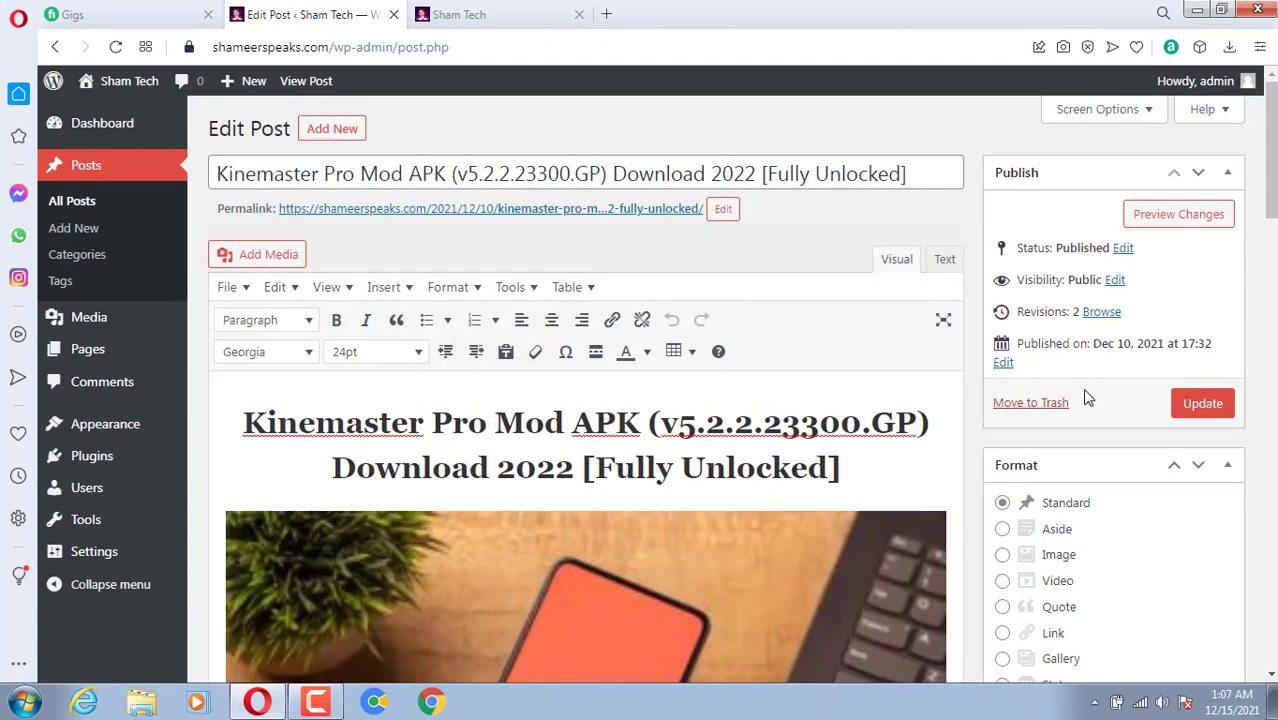
pyautogui.scroll(-5, 1085, 390)
pyautogui.scroll(-2, 1088, 398)
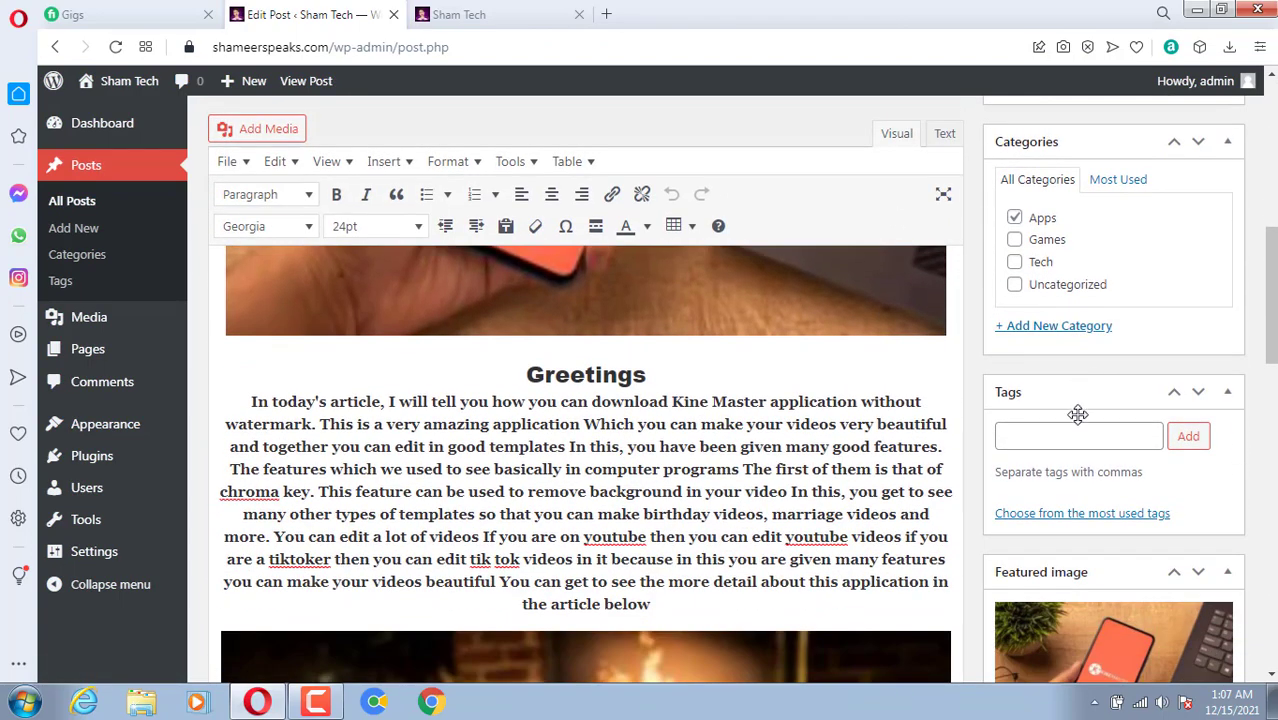
pyautogui.click(1082, 437)
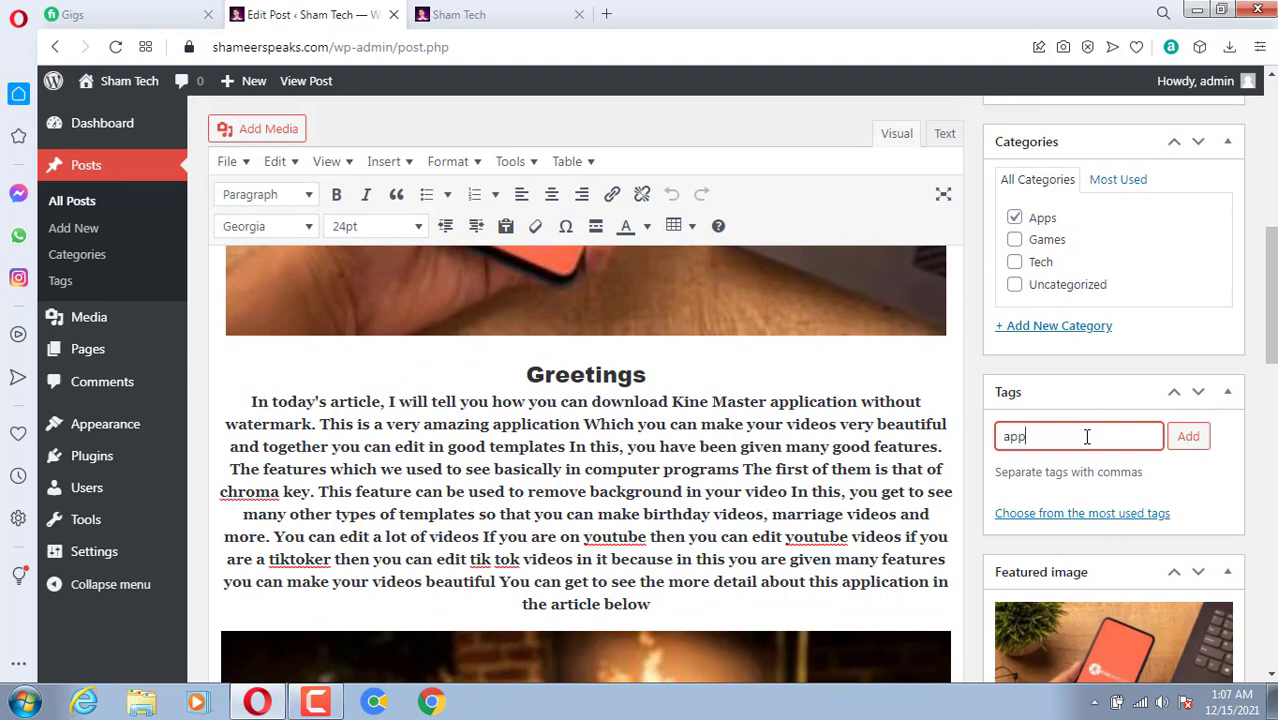
pyautogui.write('apps')
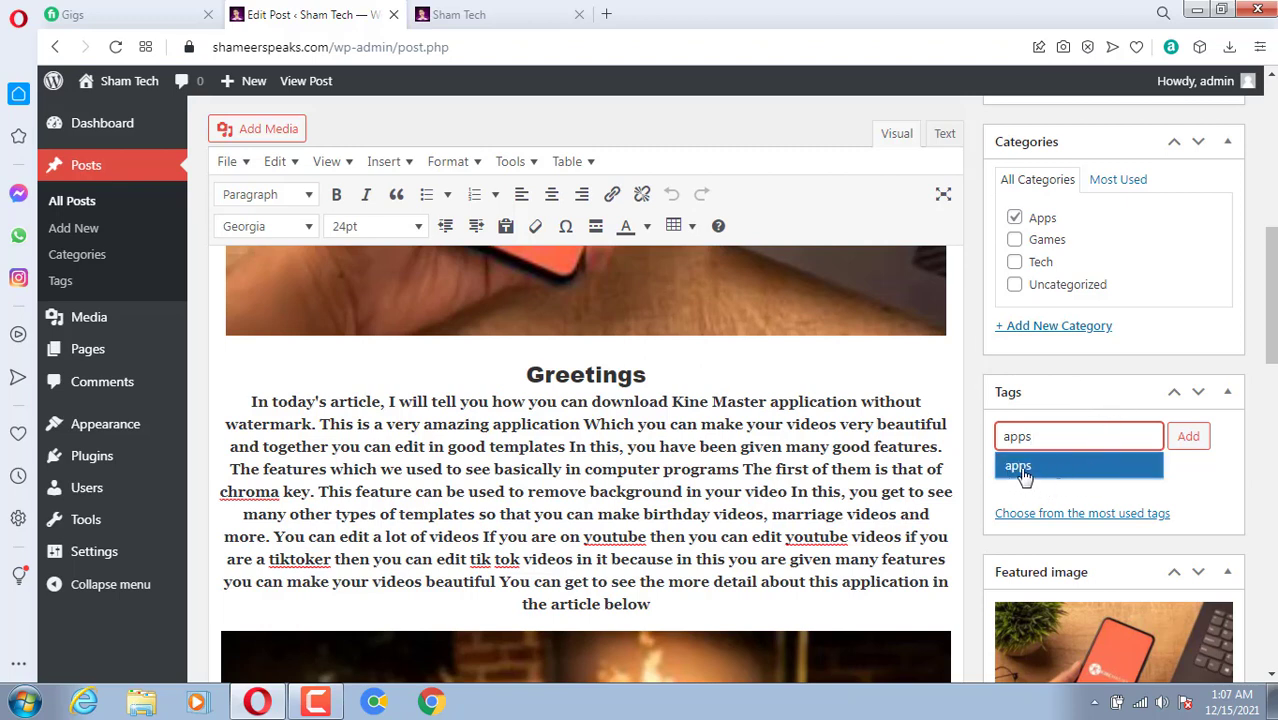
pyautogui.moveTo(1044, 440); pyautogui.dragTo(935, 427)
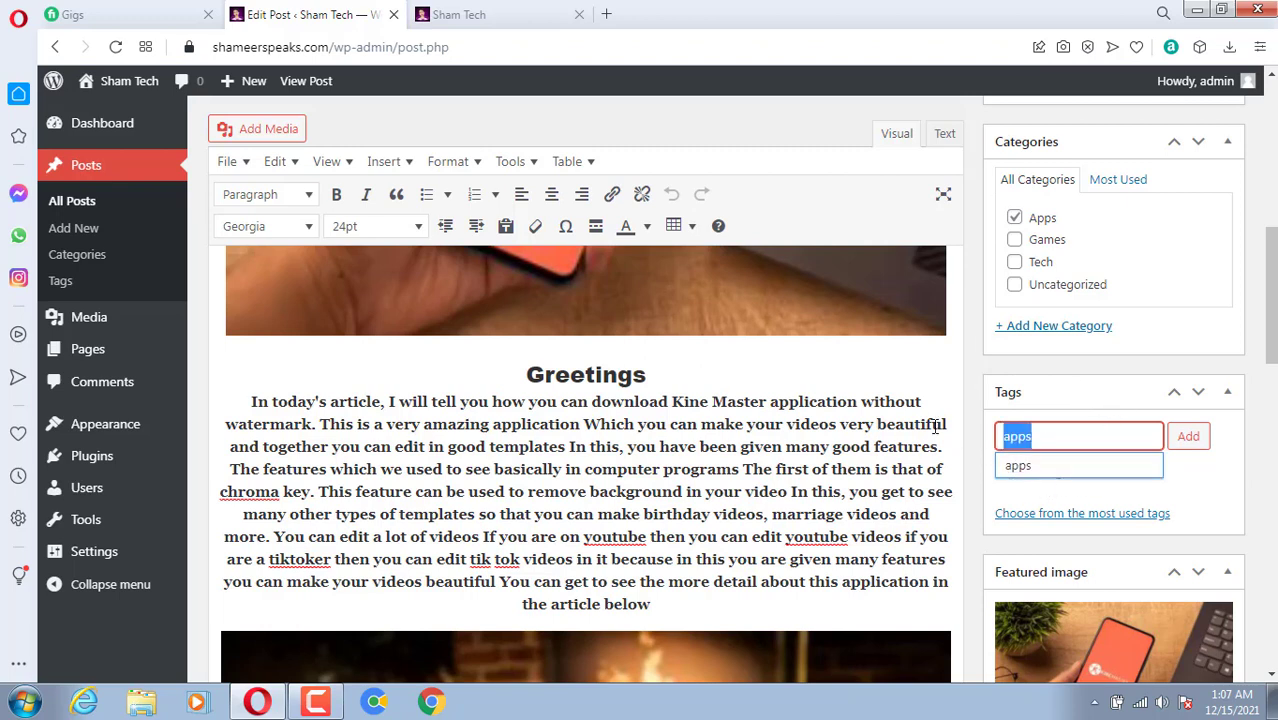
pyautogui.write('a')
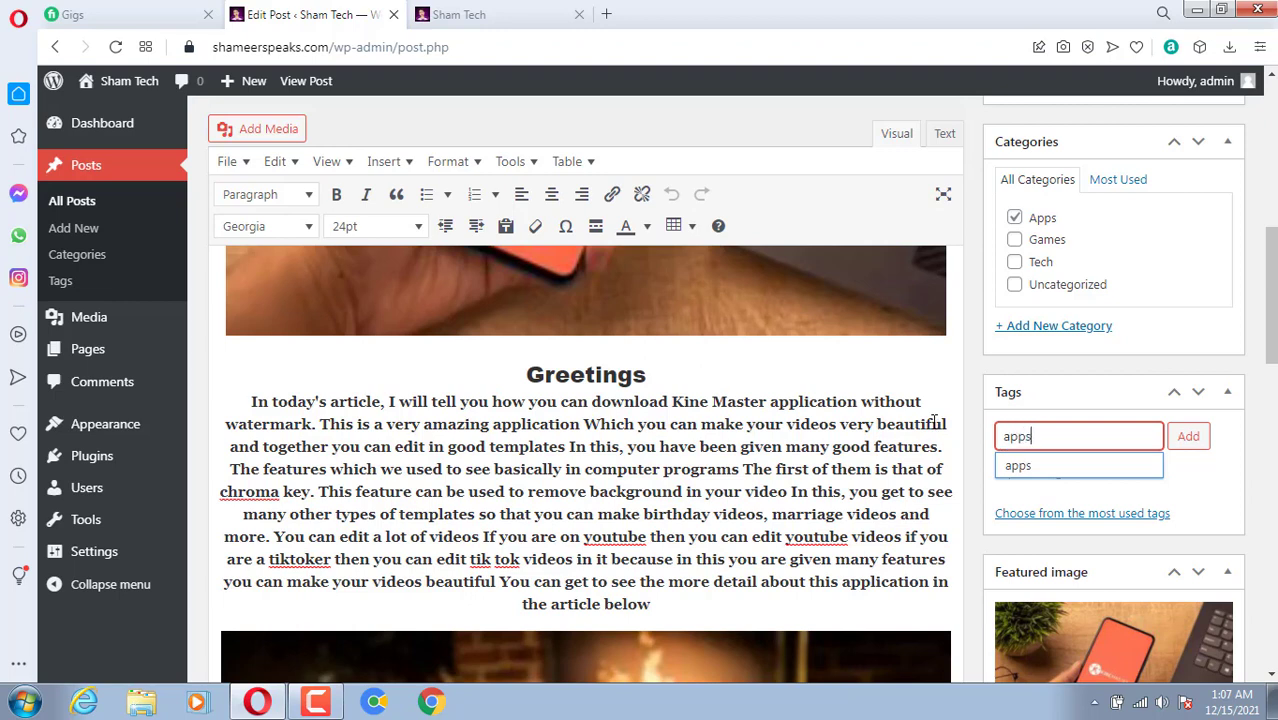
pyautogui.press('BackSpace')
pyautogui.press('BackSpace')
pyautogui.press('BackSpace')
pyautogui.write('p')
pyautogui.press('BackSpace')
pyautogui.press('BackSpace')
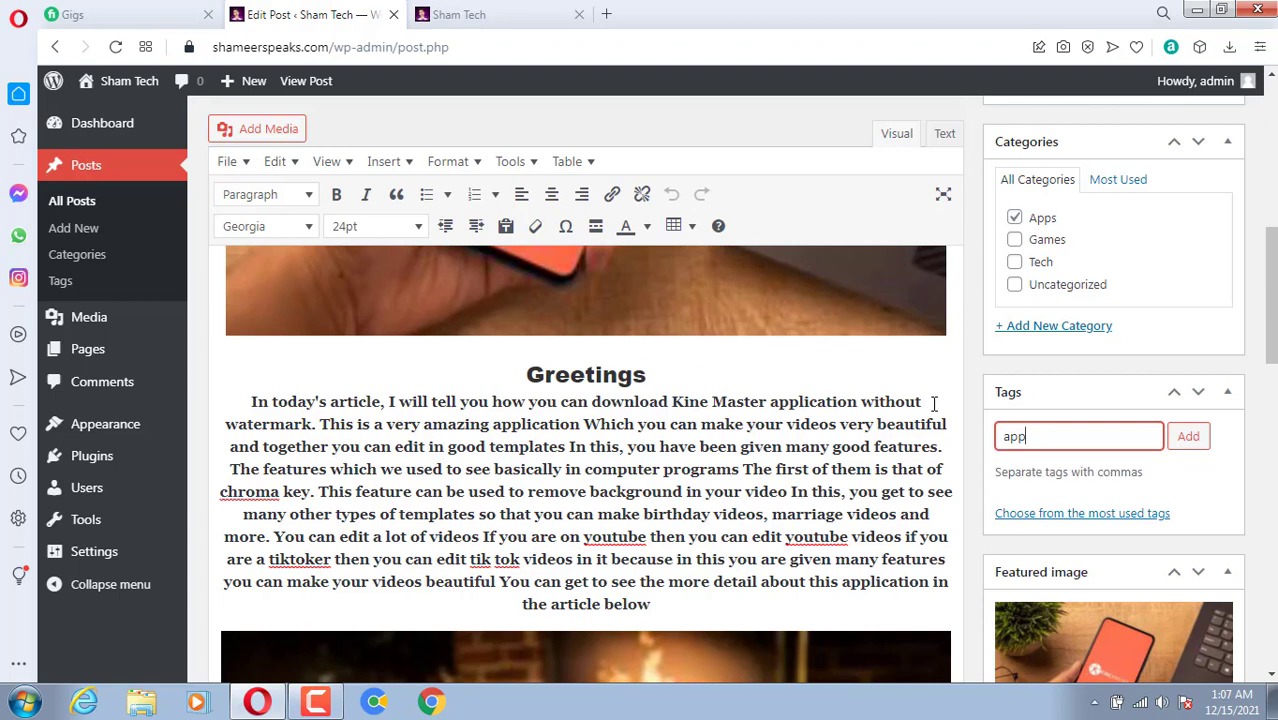
pyautogui.write('p')
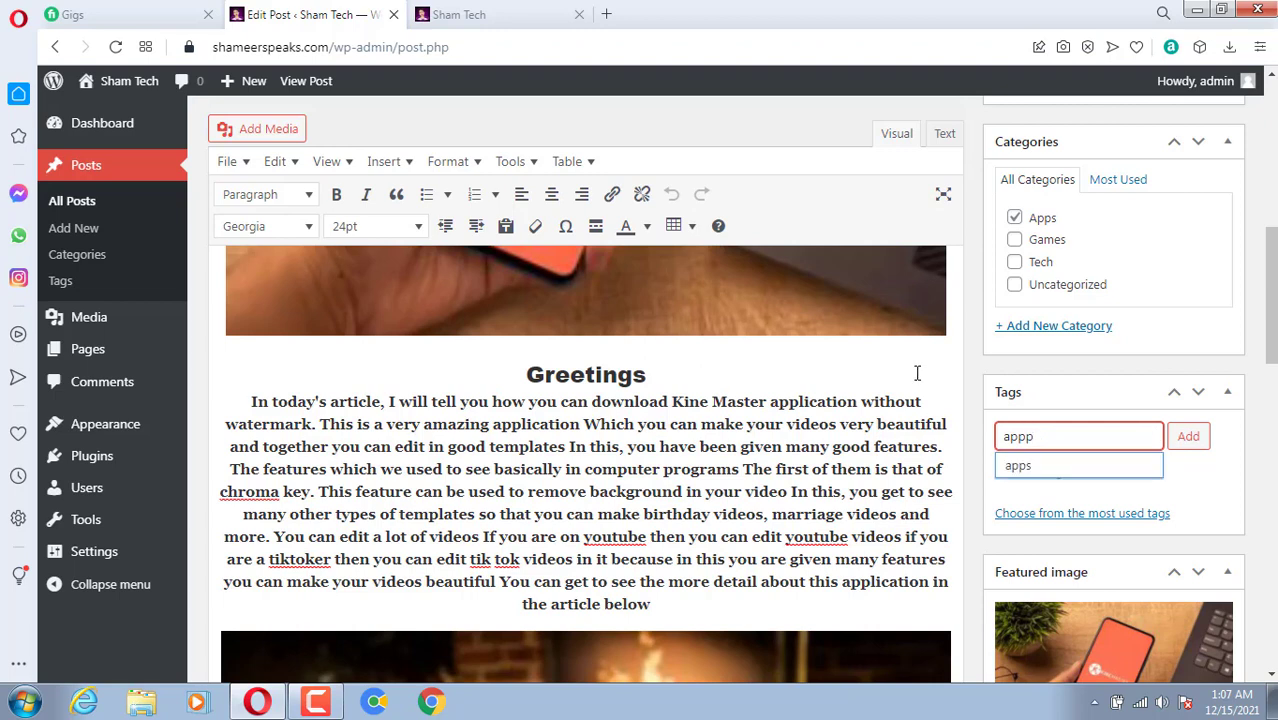
pyautogui.write('s')
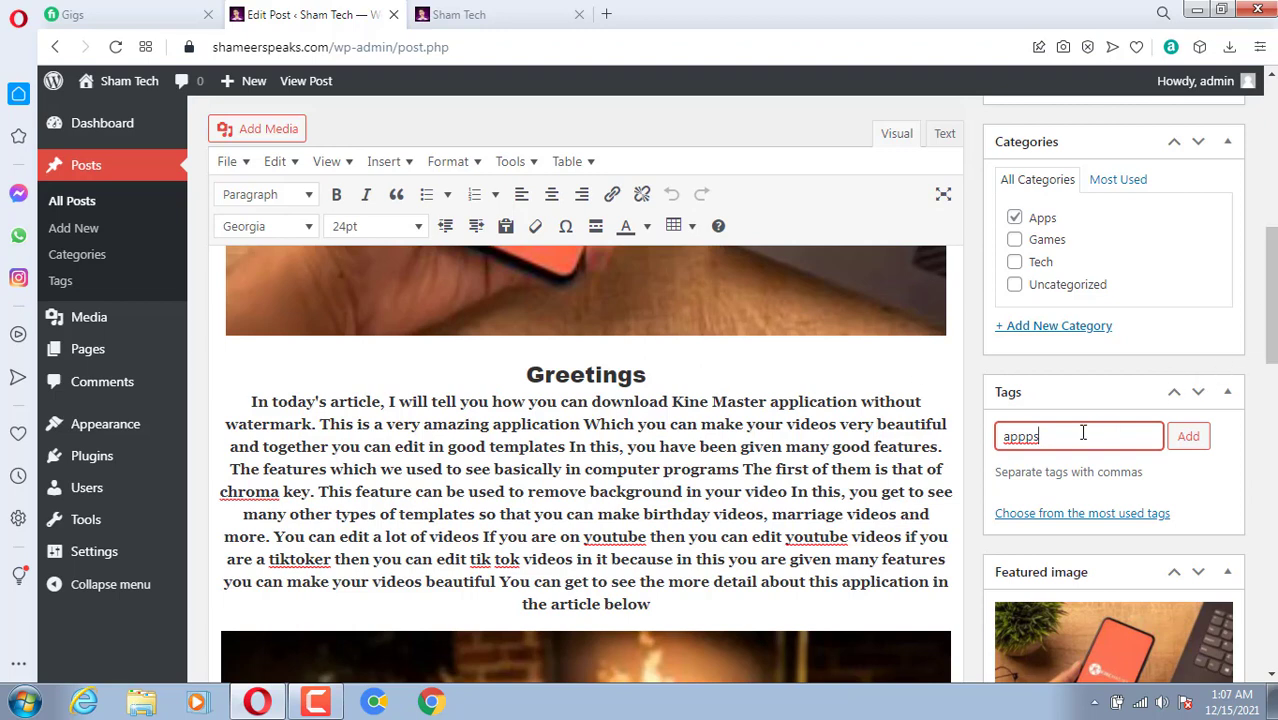
# Step: Assign the existing tag "apps" to the Kinemaster Pro Mod APK post and update the post
pyautogui.moveTo(1041, 441); pyautogui.dragTo(969, 450)
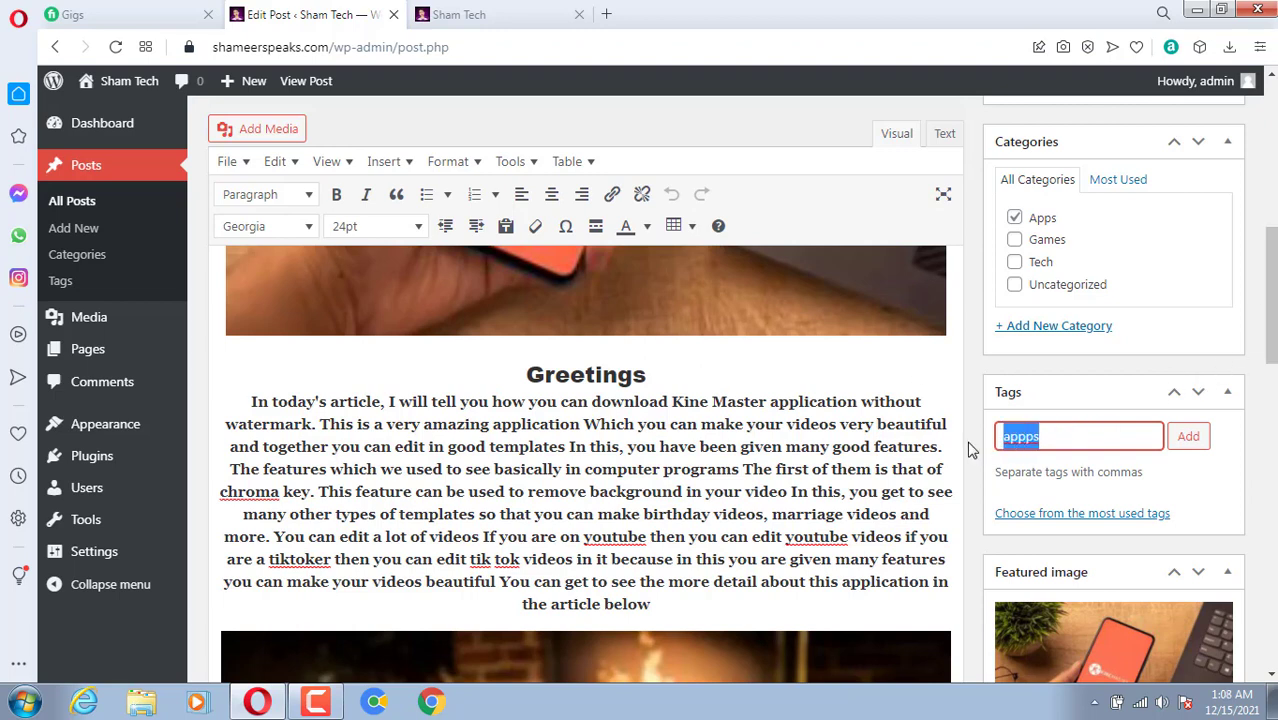
pyautogui.write('apps')
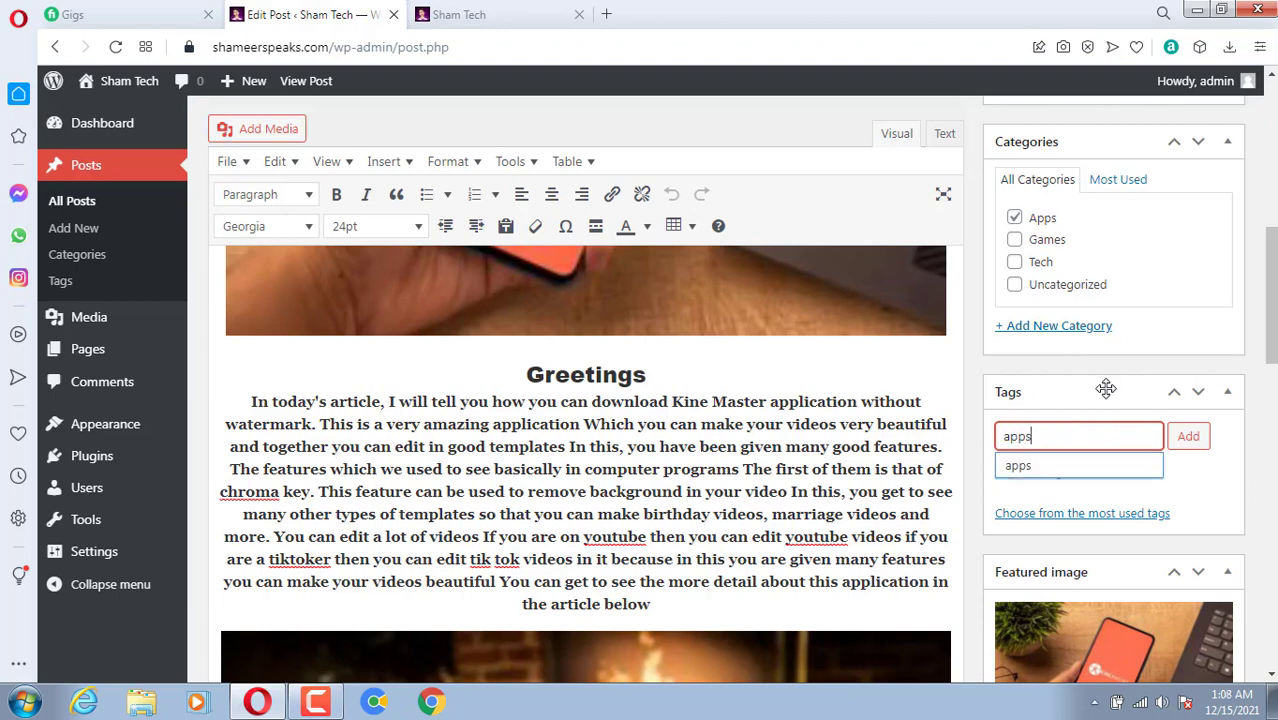
pyautogui.click(1070, 465)
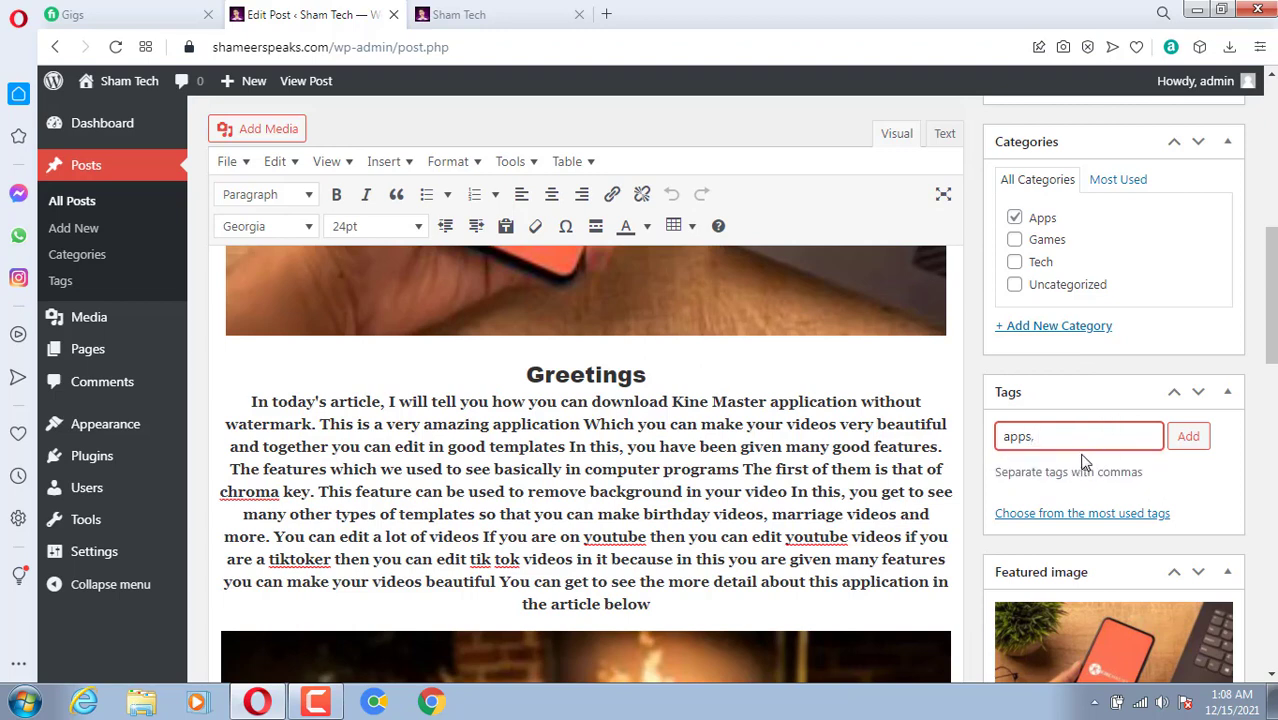
pyautogui.click(1188, 437)
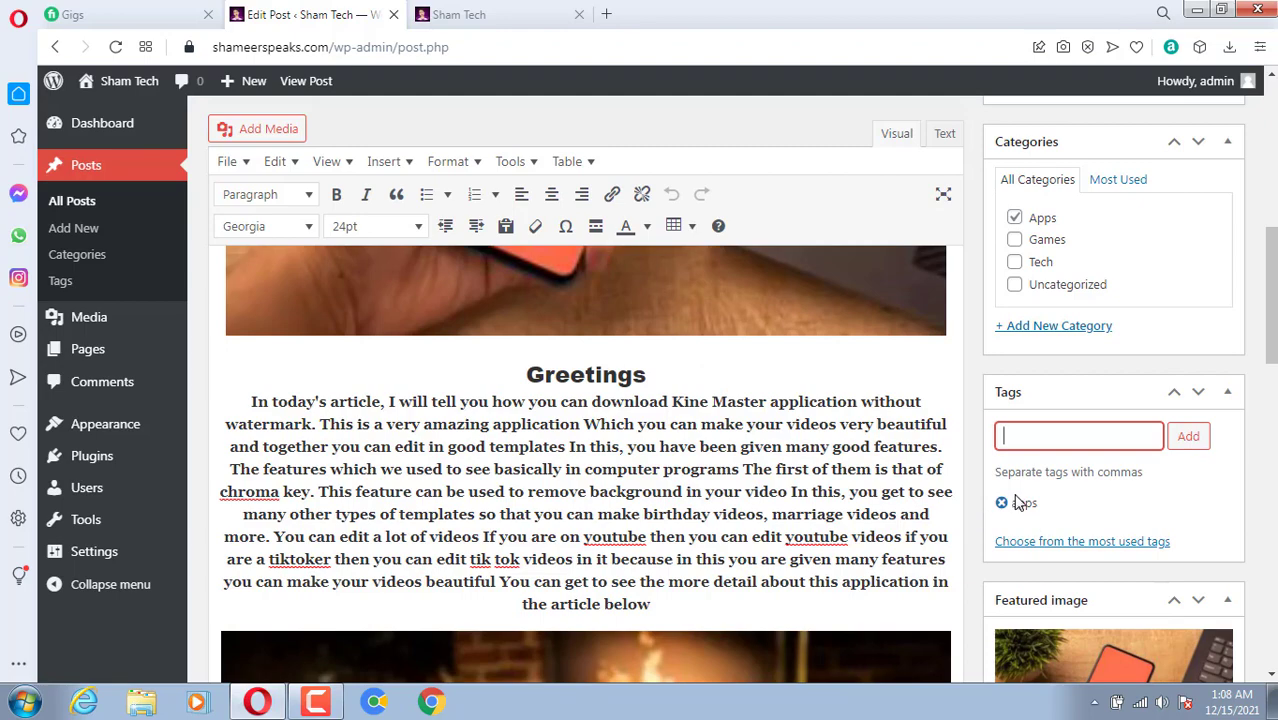
pyautogui.scroll(10, 1000, 500)
pyautogui.click(1198, 403)
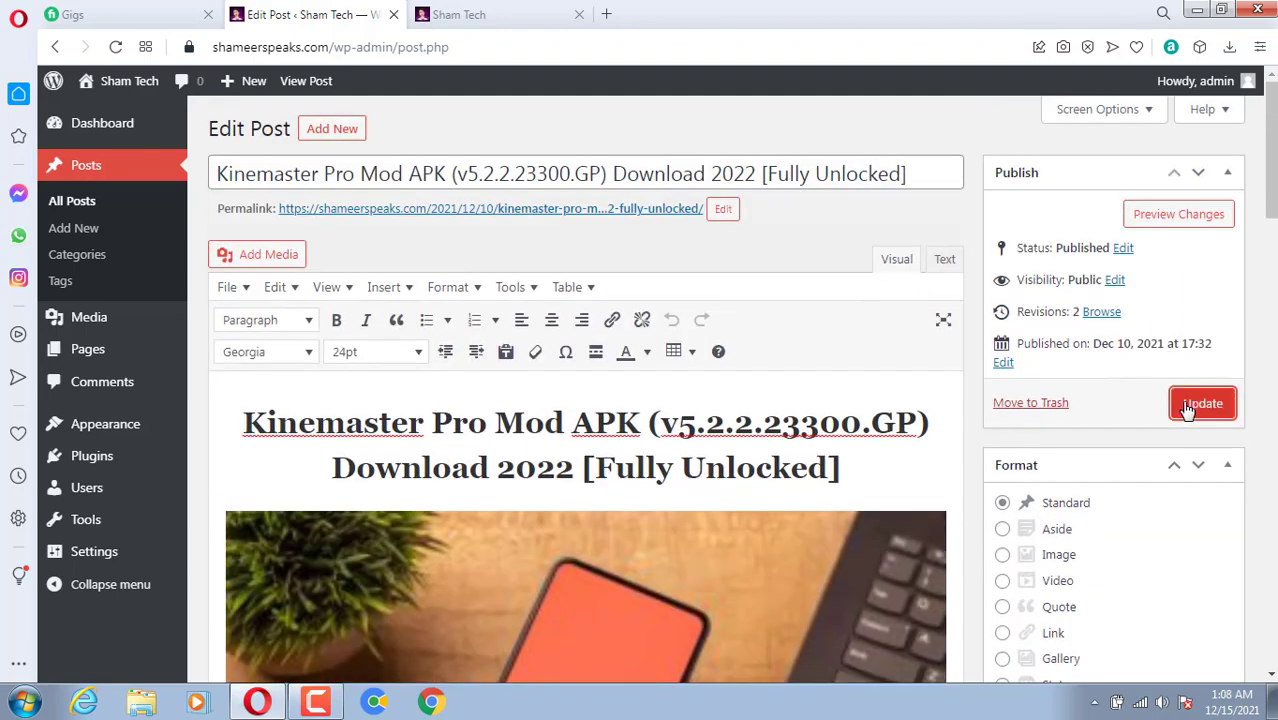
# Step: Reload the live home page and check the sidebar sections for the tag assigned to the post
pyautogui.click(527, 20)
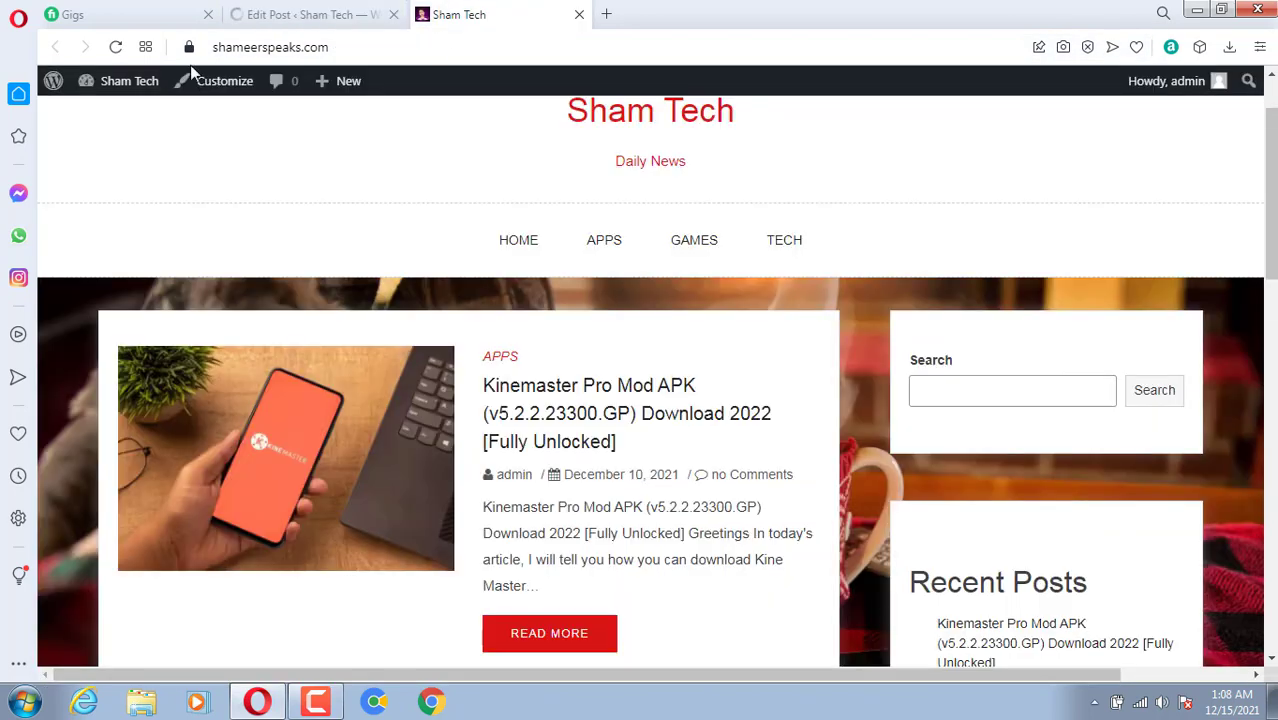
pyautogui.click(116, 47)
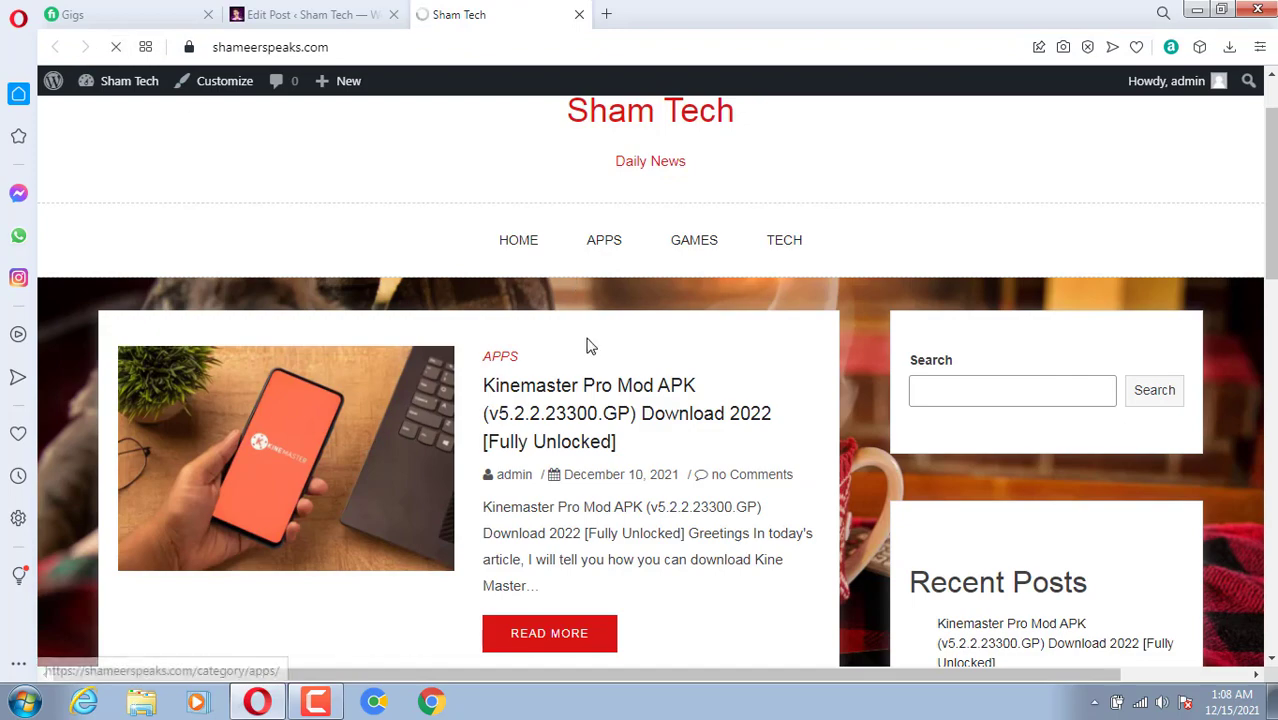
pyautogui.scroll(-3, 860, 430)
pyautogui.scroll(-3, 890, 450)
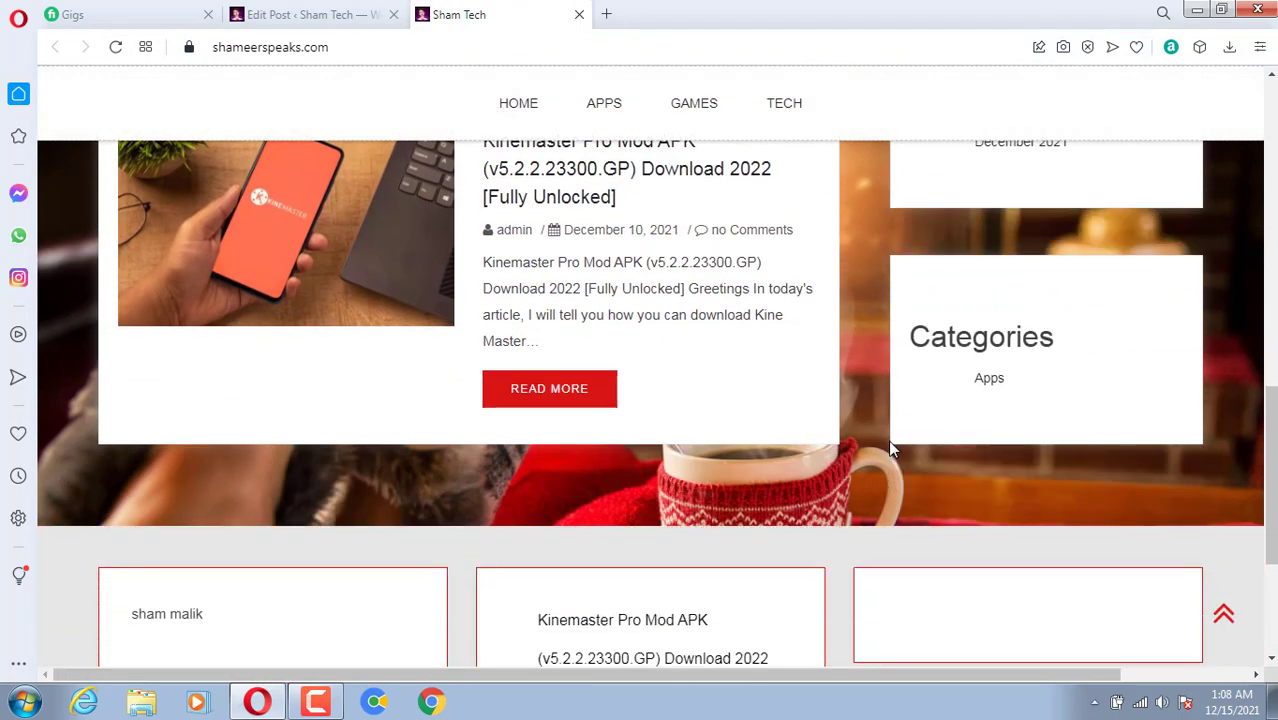
pyautogui.scroll(5, 939, 493)
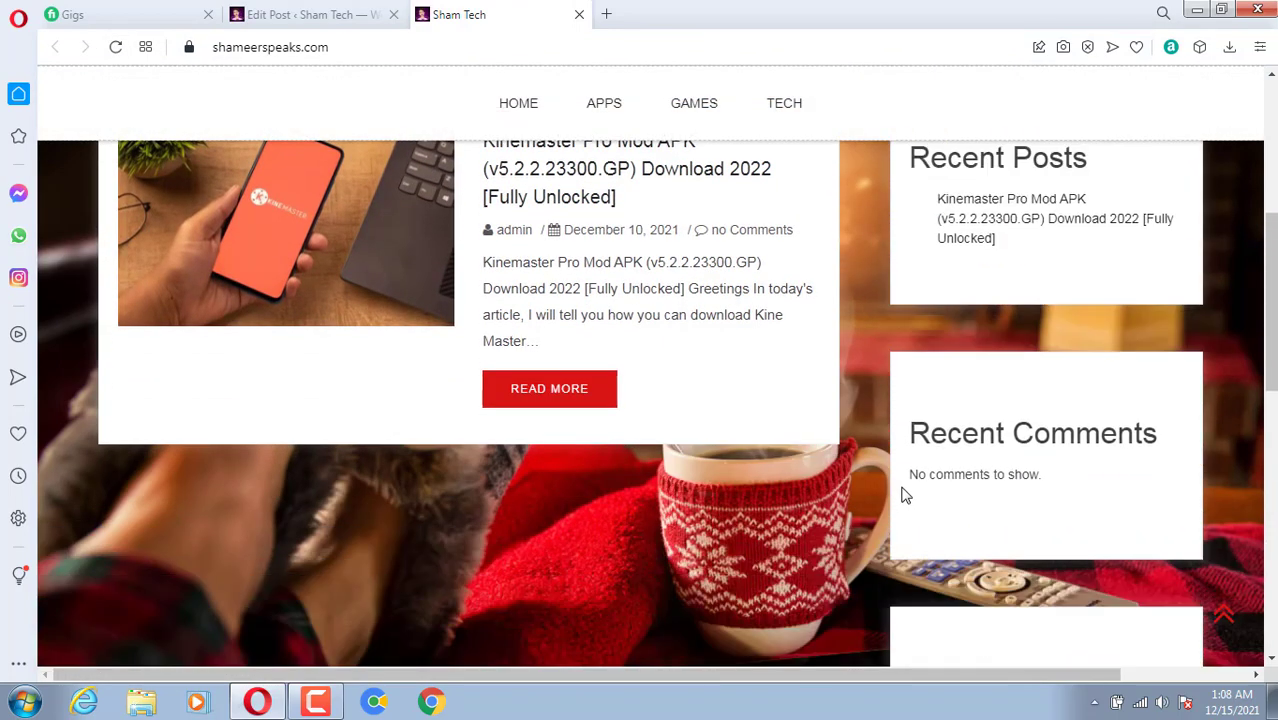
pyautogui.scroll(3, 799, 334)
pyautogui.scroll(-5, 796, 338)
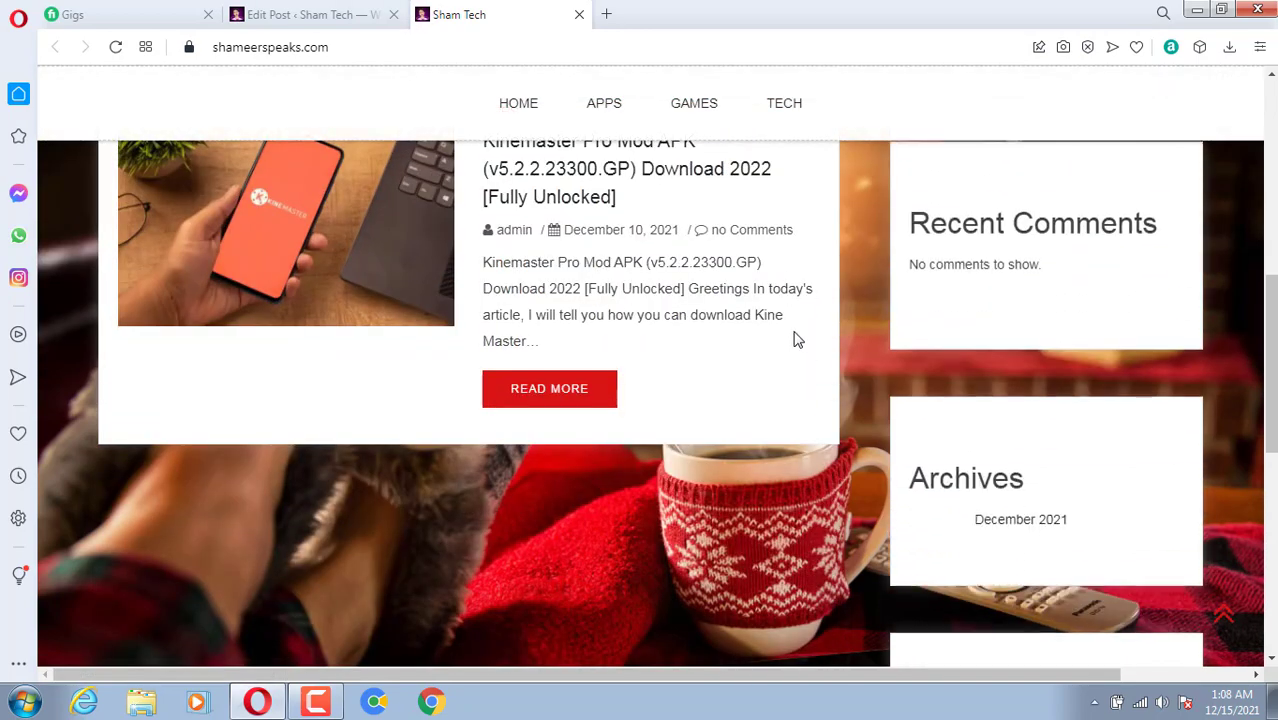
pyautogui.scroll(-3, 785, 325)
# Step: Open the Sidebar widget area in the site customizer, starting from the WordPress dashboard
pyautogui.click(312, 14)
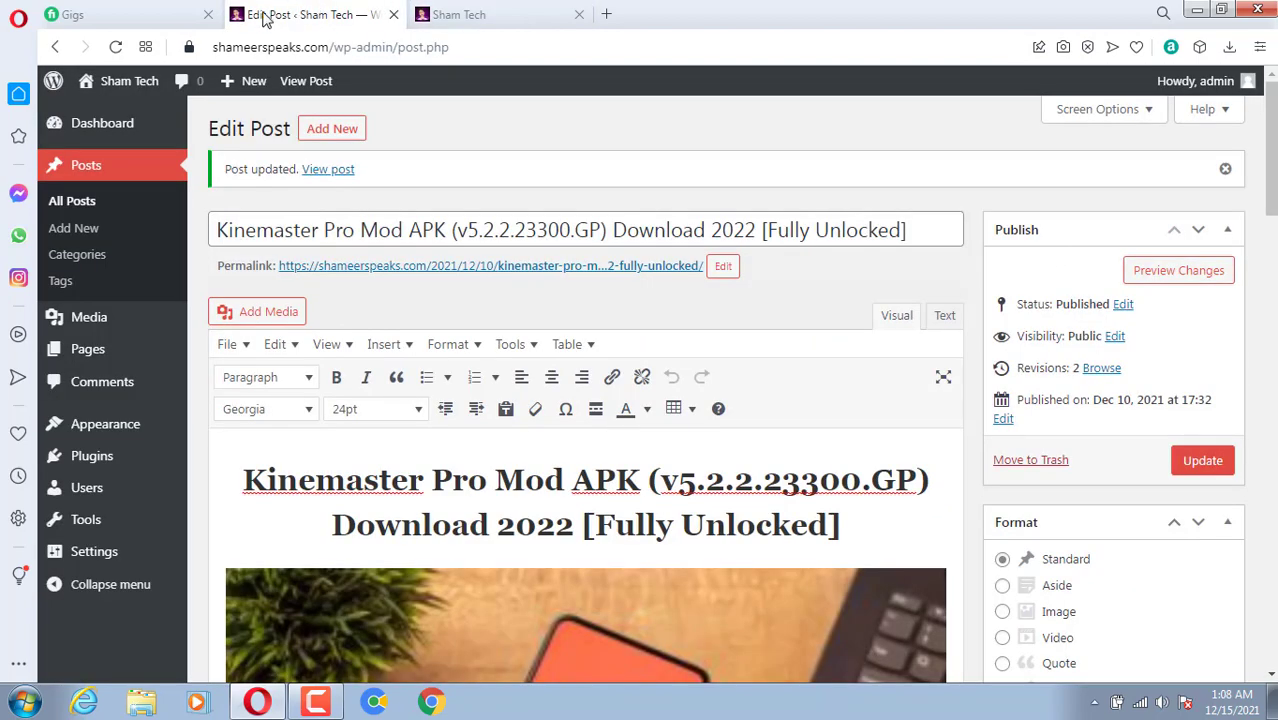
pyautogui.click(88, 146)
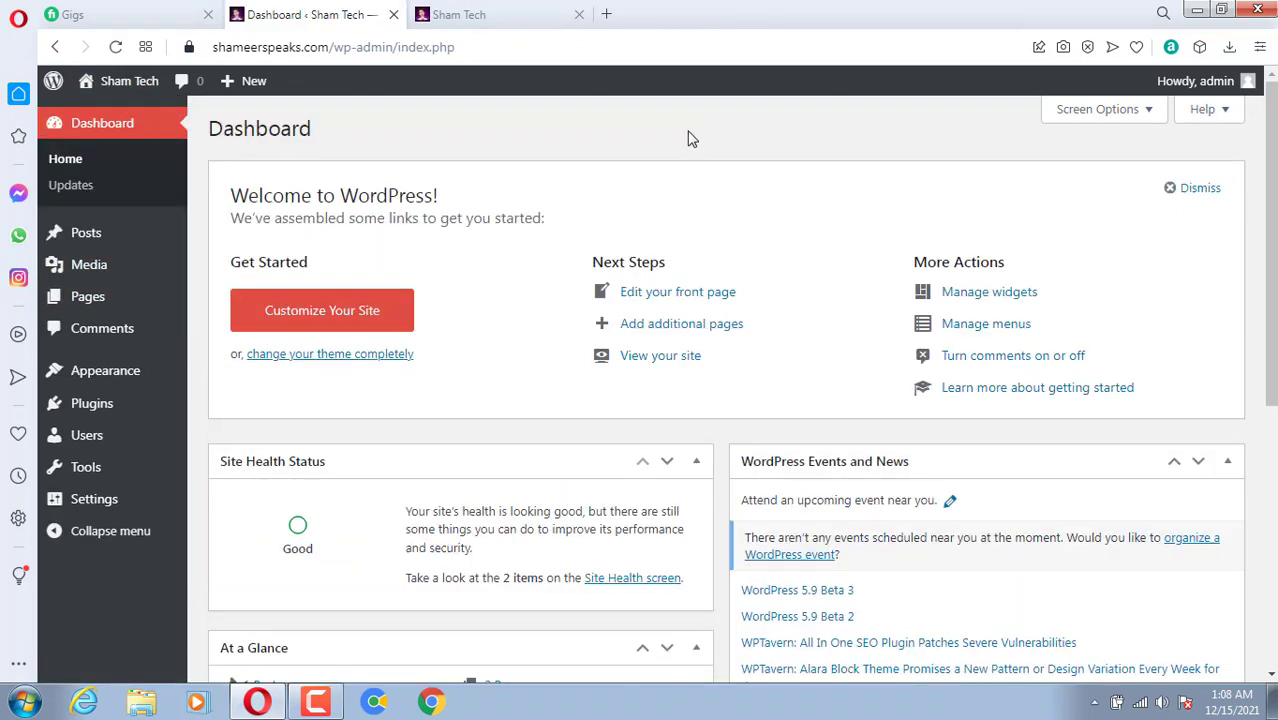
pyautogui.click(339, 320)
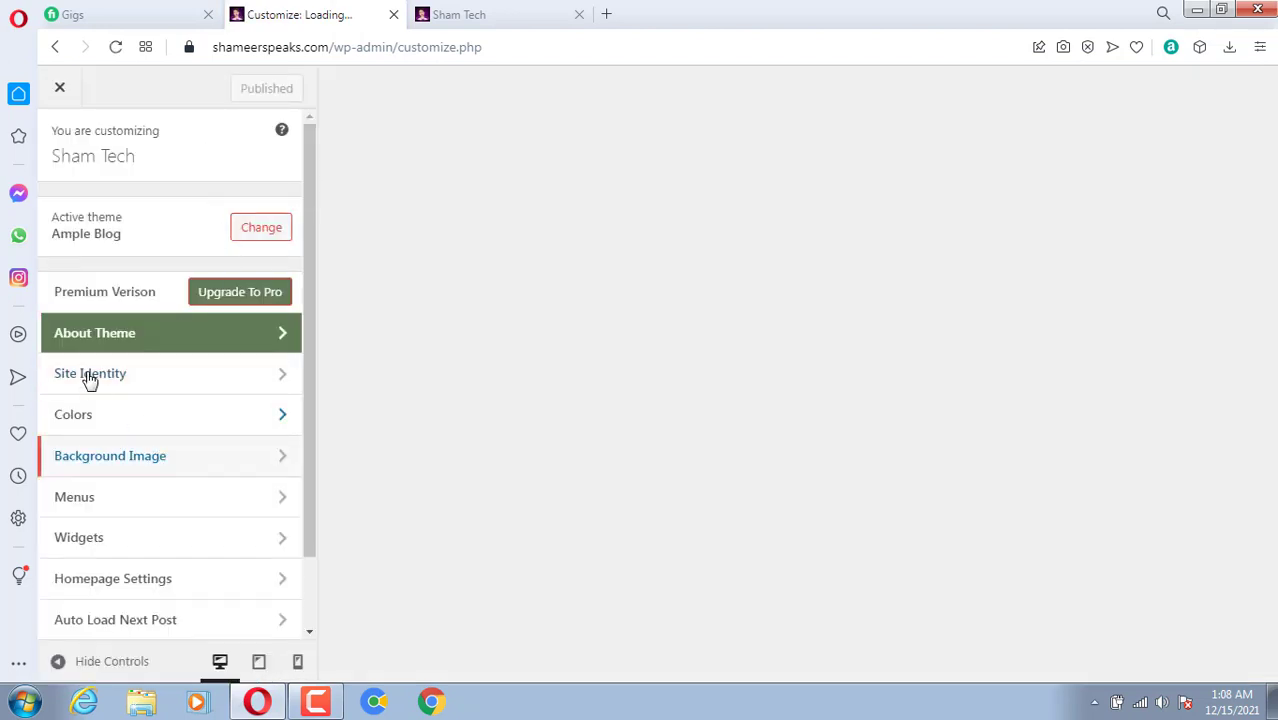
pyautogui.scroll(-1, 155, 465)
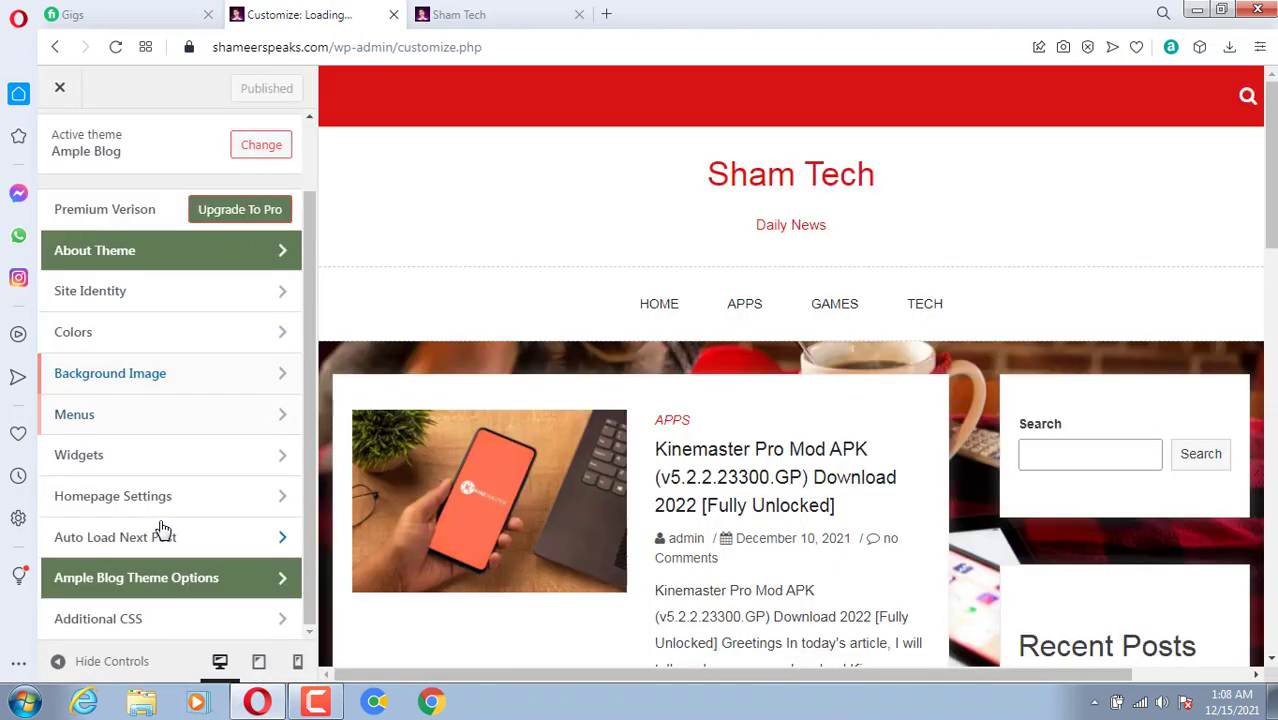
pyautogui.click(130, 461)
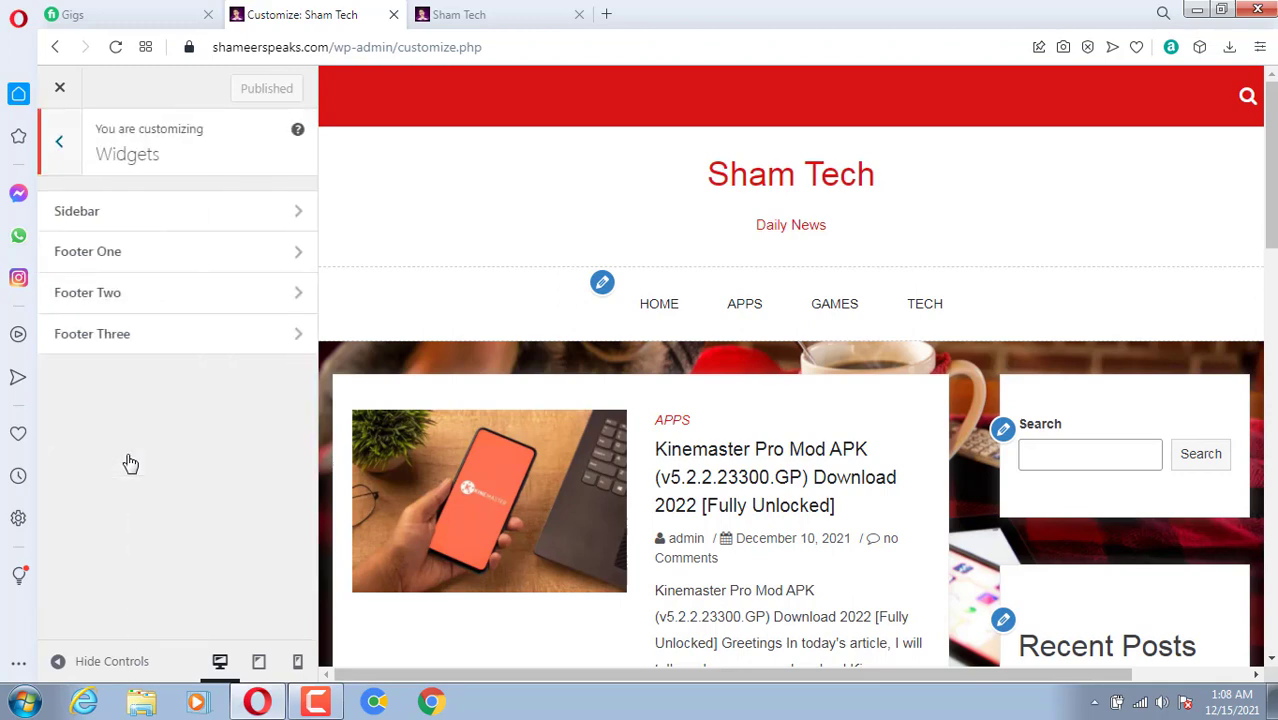
pyautogui.click(140, 226)
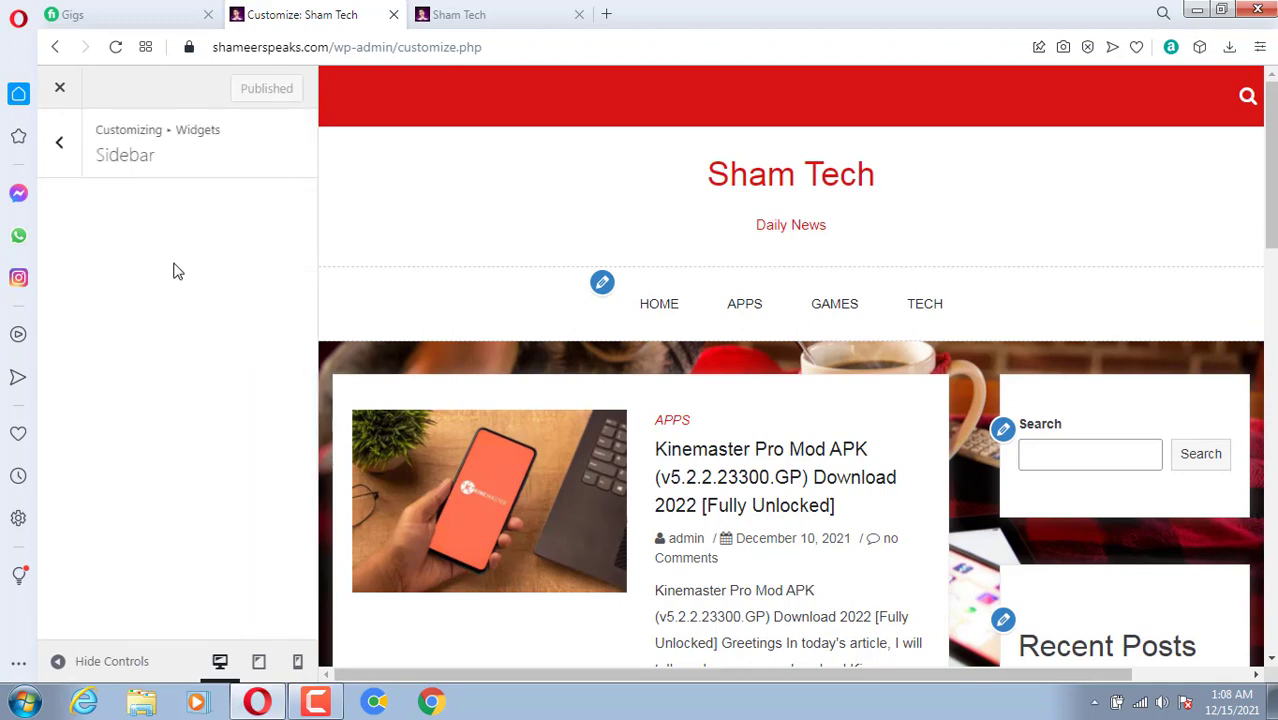
# Step: Add a Tag Cloud block below the Categories block in the Sidebar widget area and publish the change
pyautogui.scroll(-8, 192, 474)
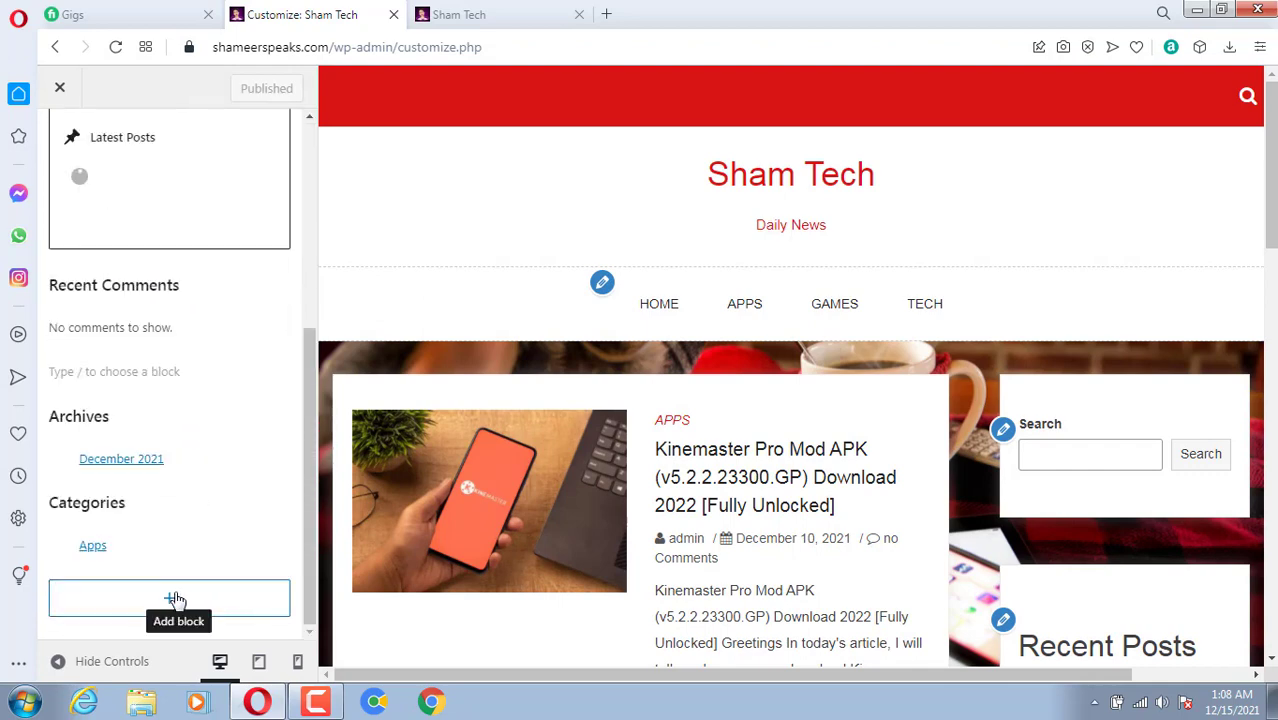
pyautogui.click(178, 598)
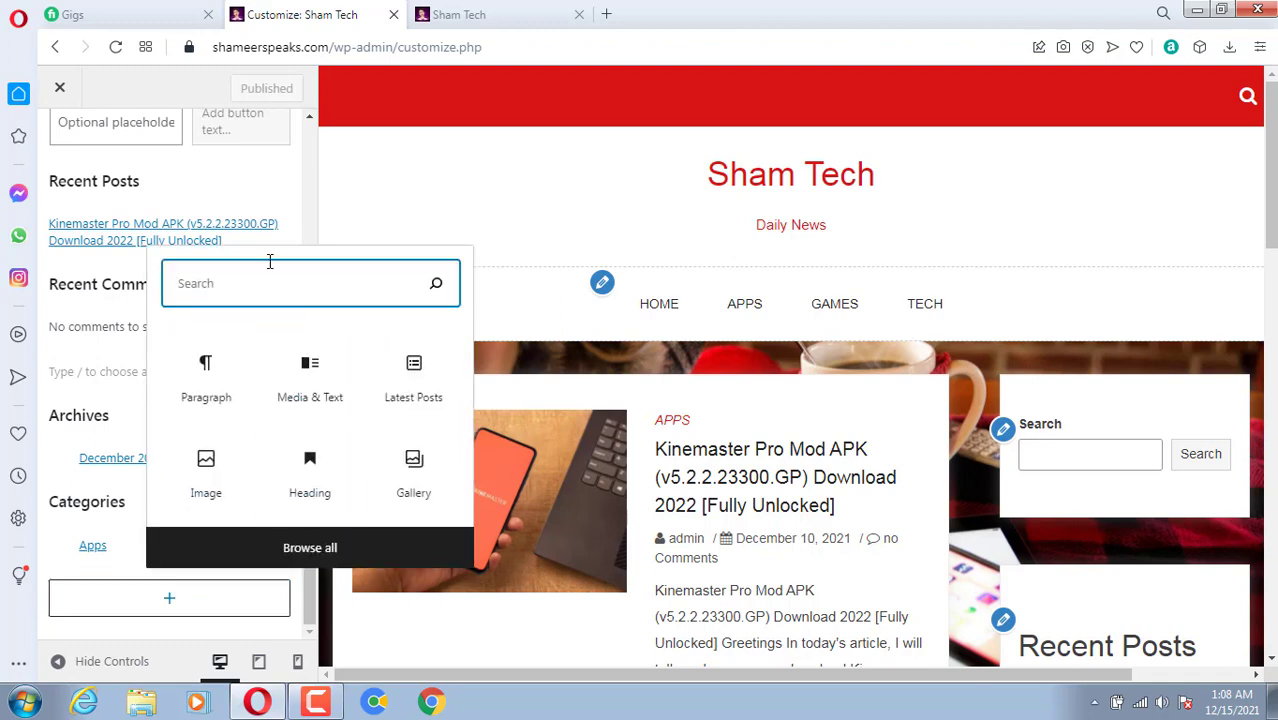
pyautogui.write('tag')
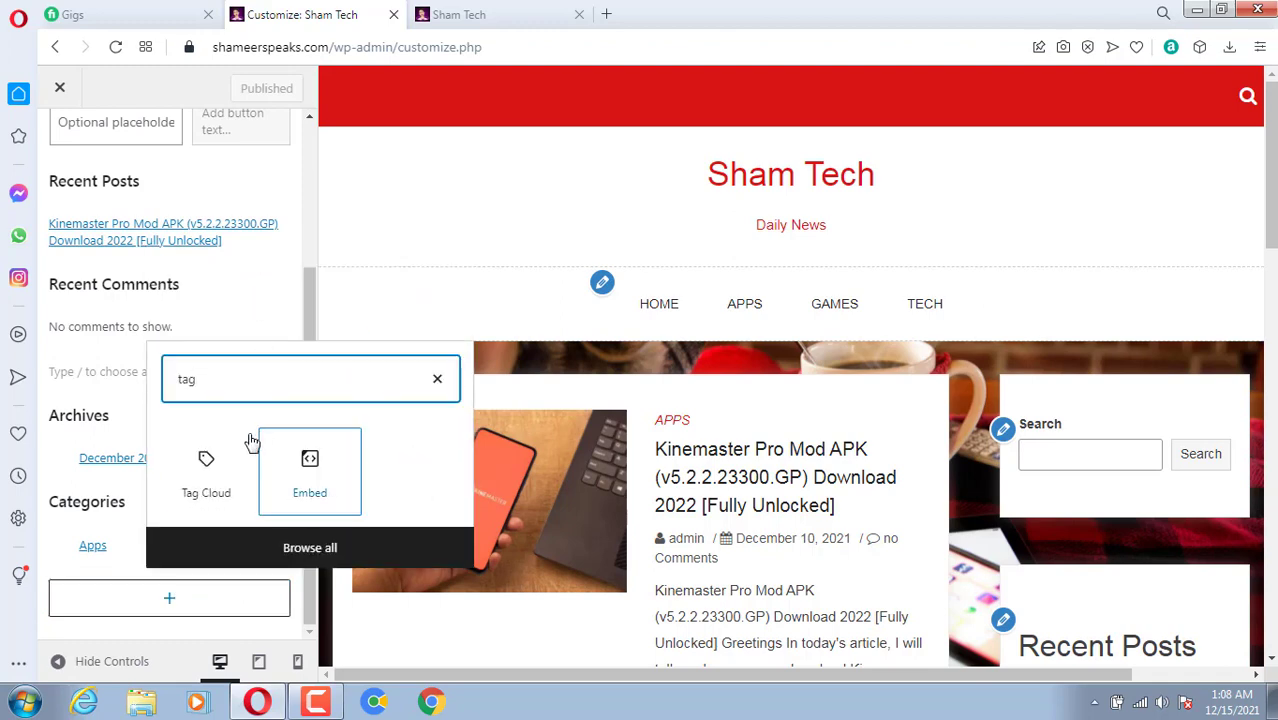
pyautogui.click(206, 470)
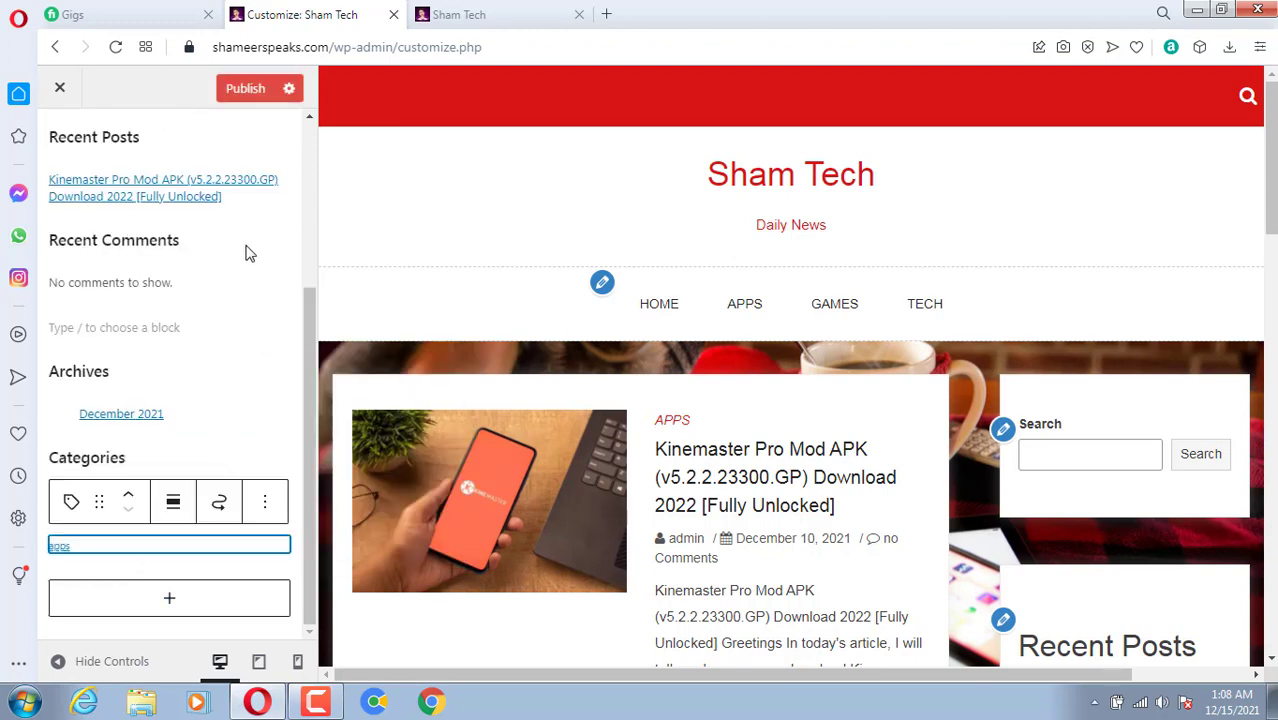
pyautogui.click(245, 98)
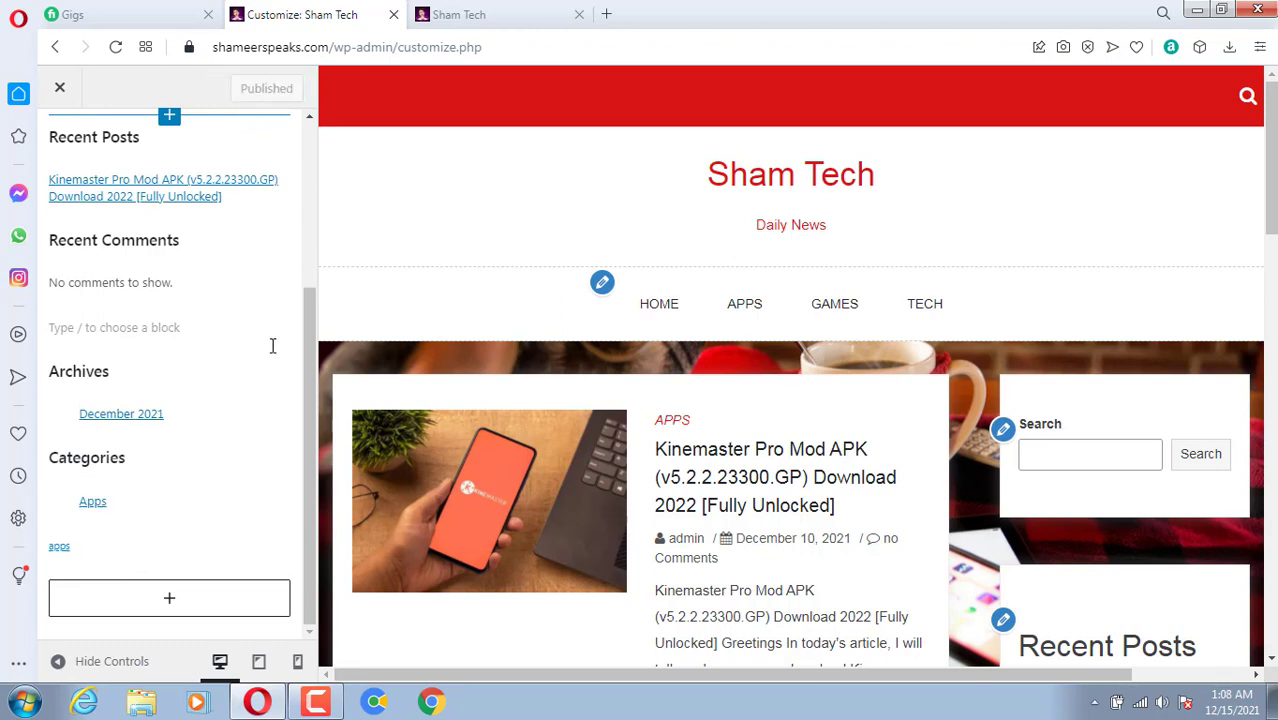
# Step: Reload the live home page, open the "apps" tag from the sidebar's tag cloud and examine the posts on its archive page
pyautogui.click(445, 12)
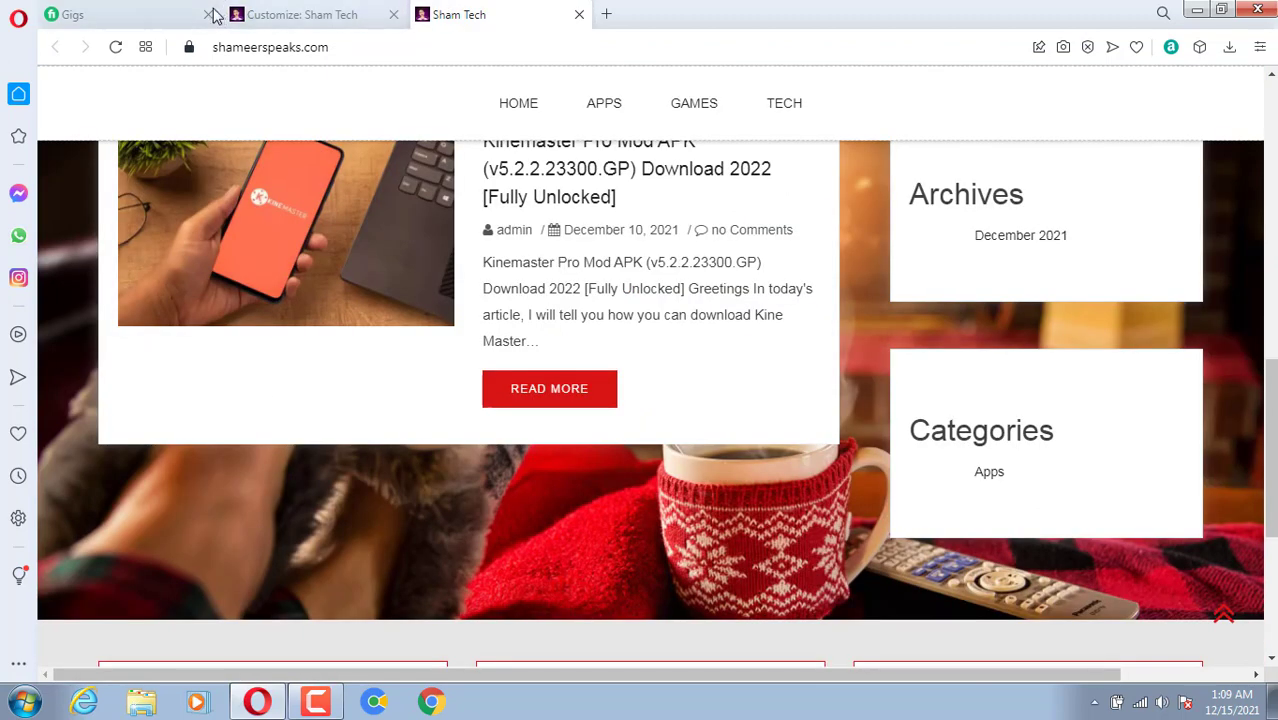
pyautogui.click(115, 47)
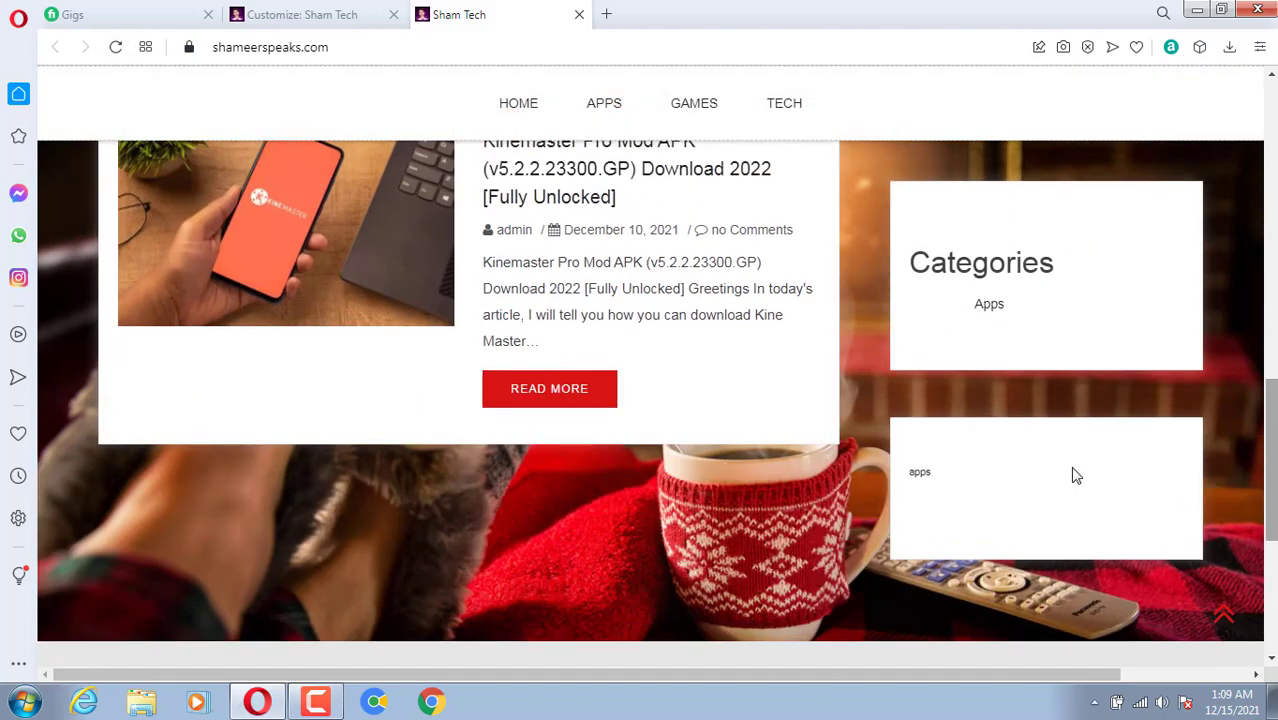
pyautogui.click(919, 474)
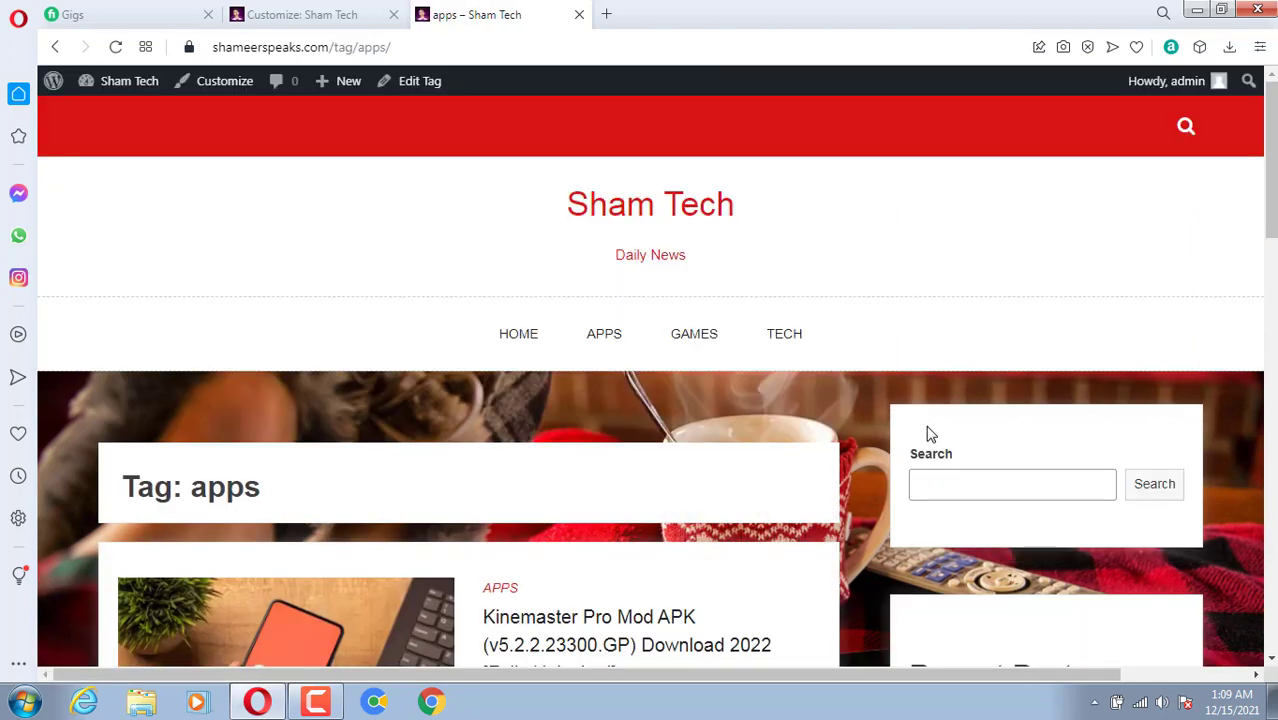
pyautogui.scroll(-1, 1016, 362)
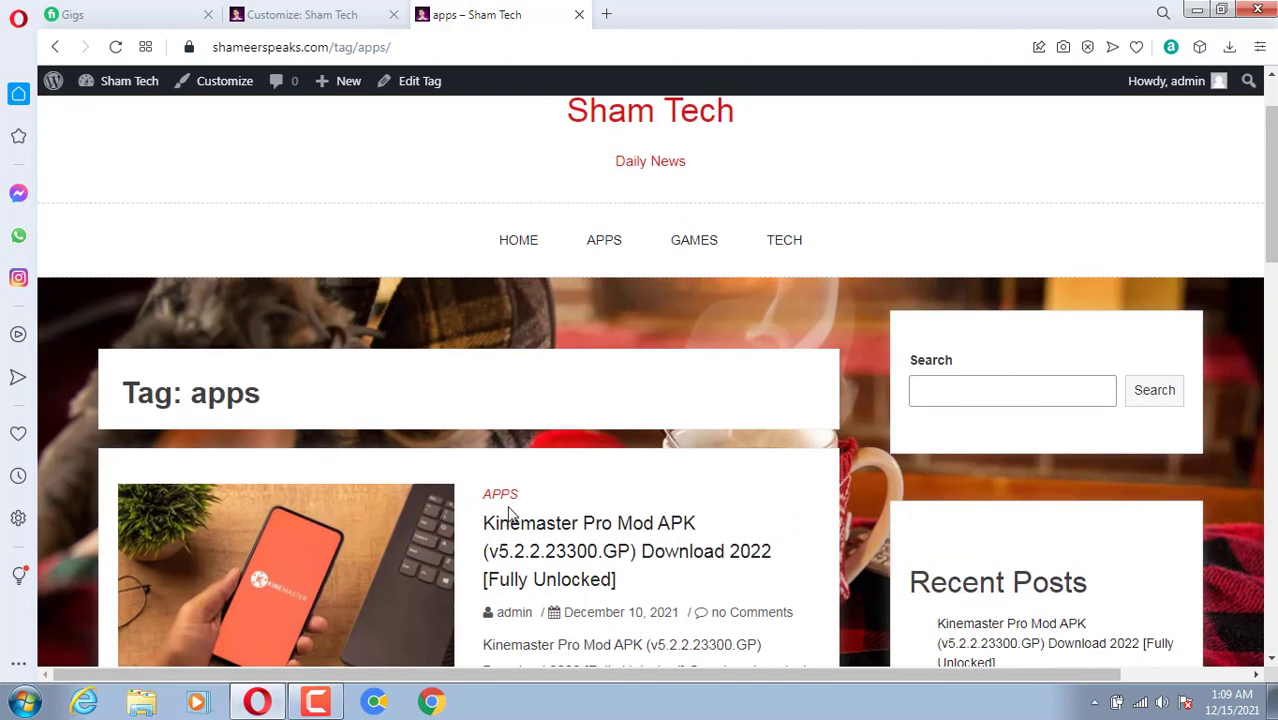
pyautogui.scroll(-2, 608, 505)
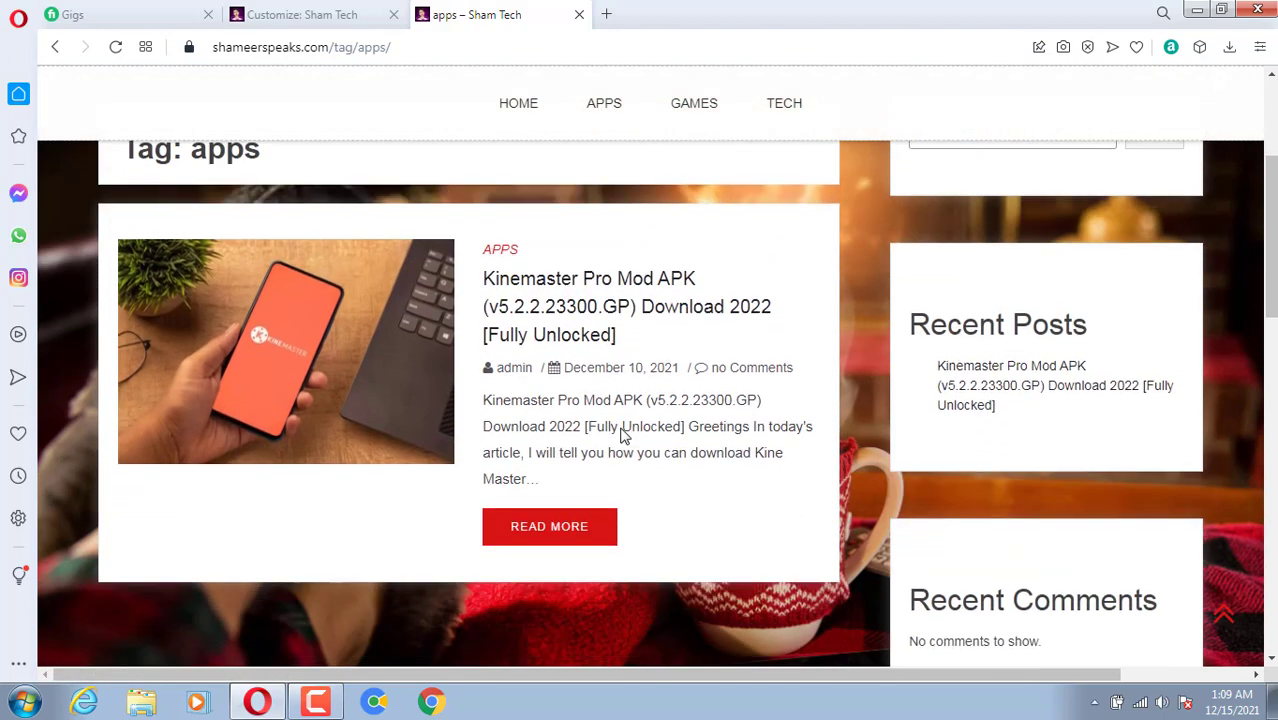
pyautogui.scroll(-2, 465, 418)
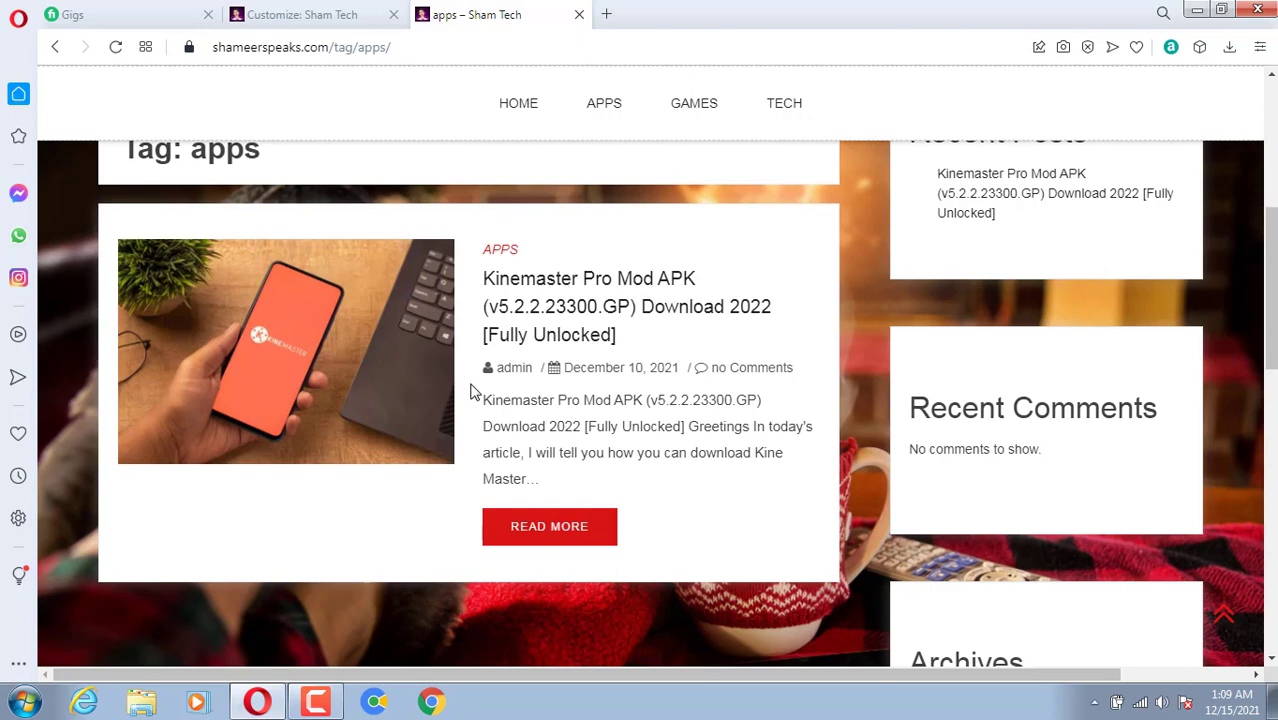
pyautogui.scroll(-4, 470, 420)
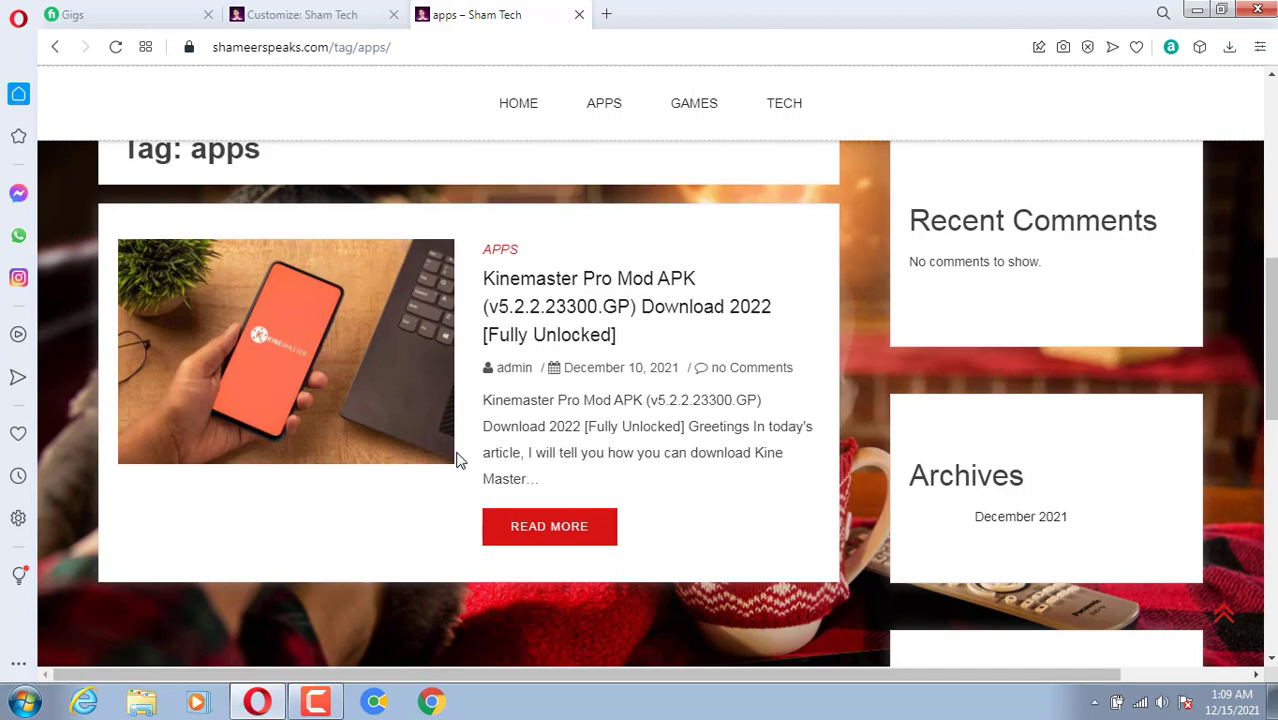
pyautogui.scroll(5, 485, 300)
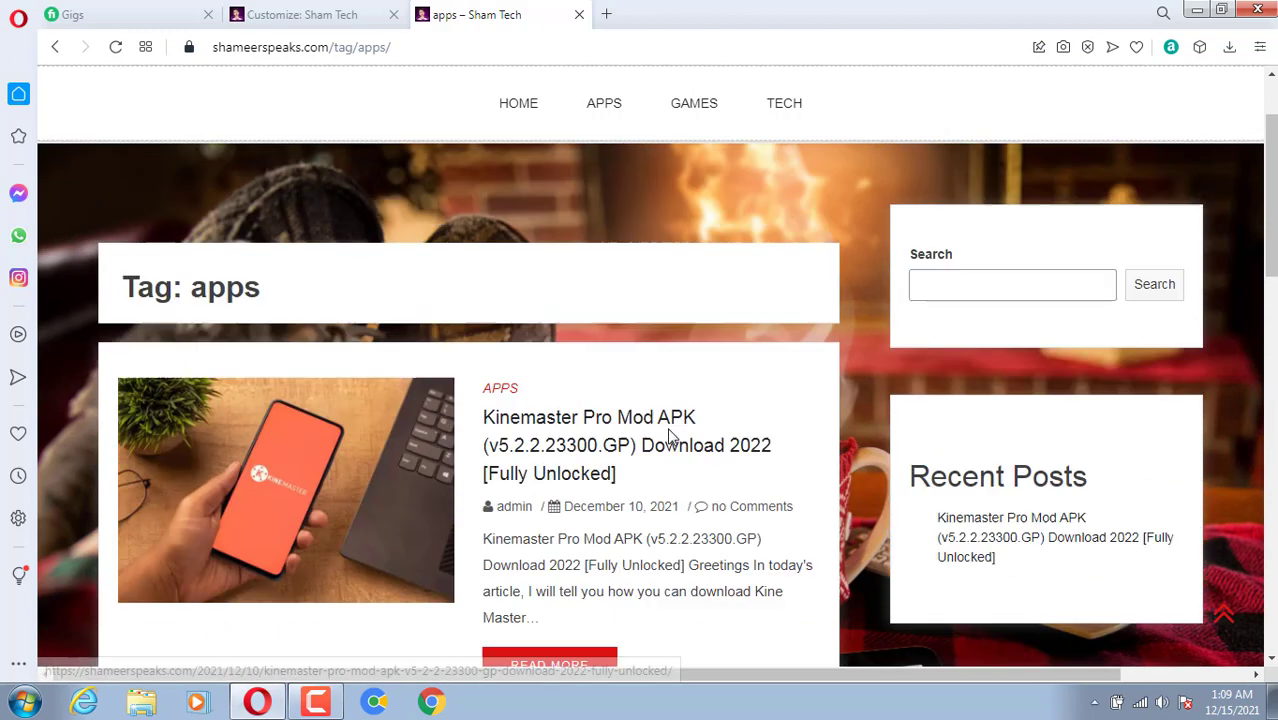